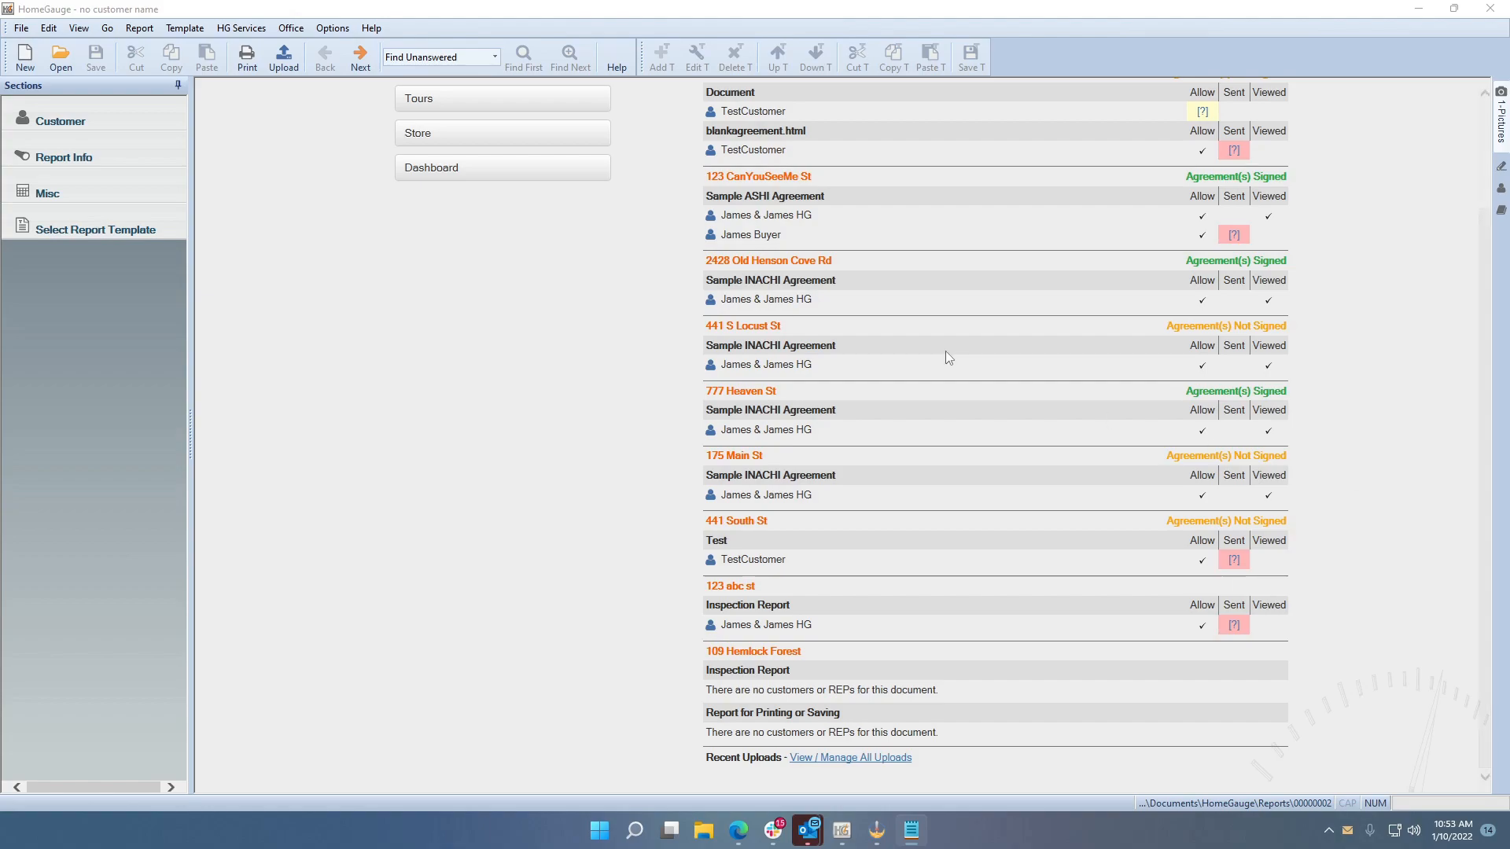
Step: Check for software updates and decline the download of version 5.4.5.0
click(371, 29)
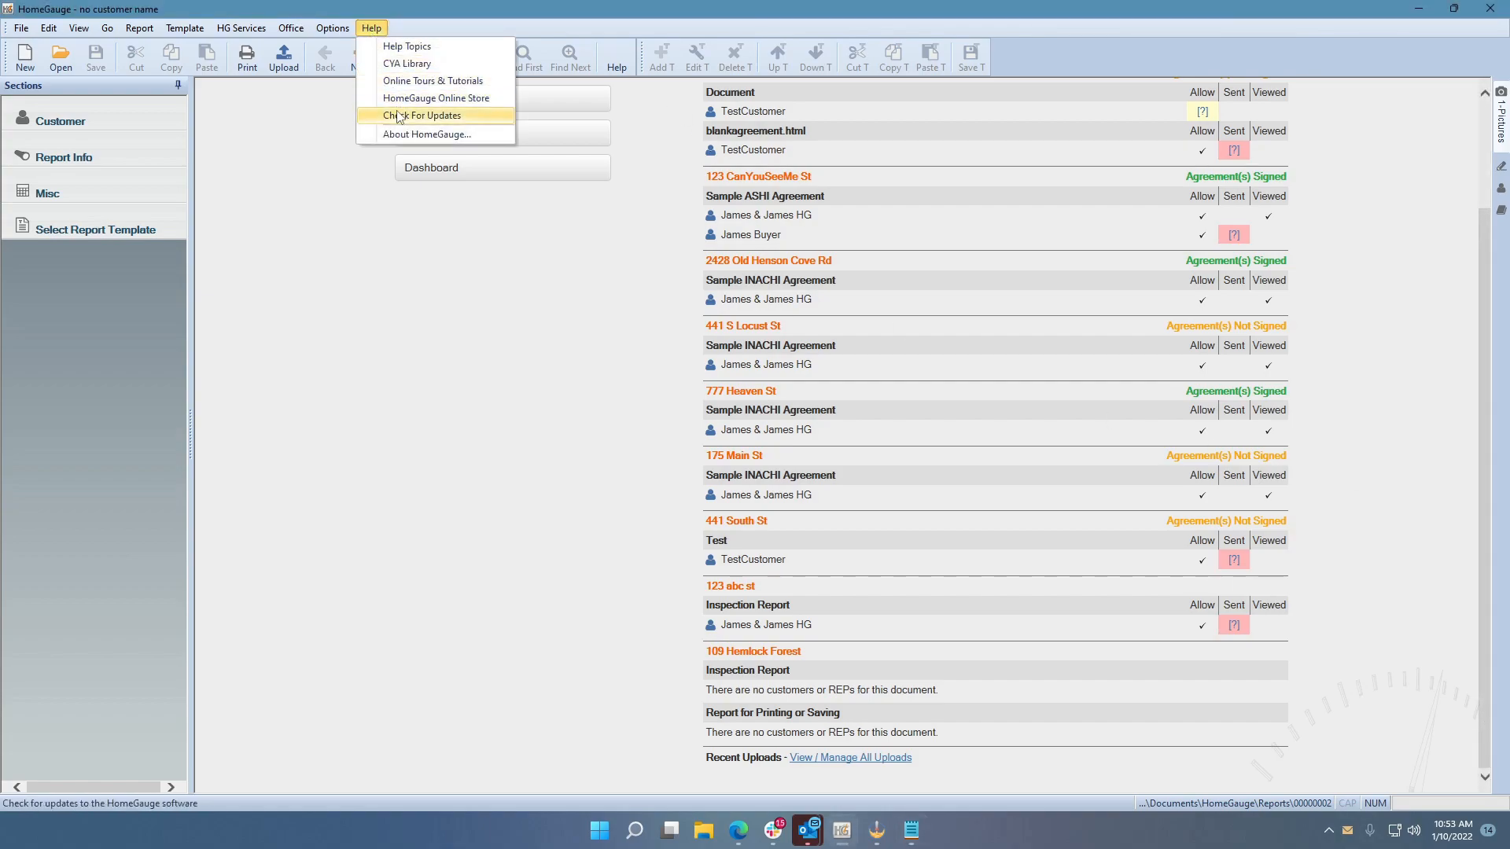
click(399, 117)
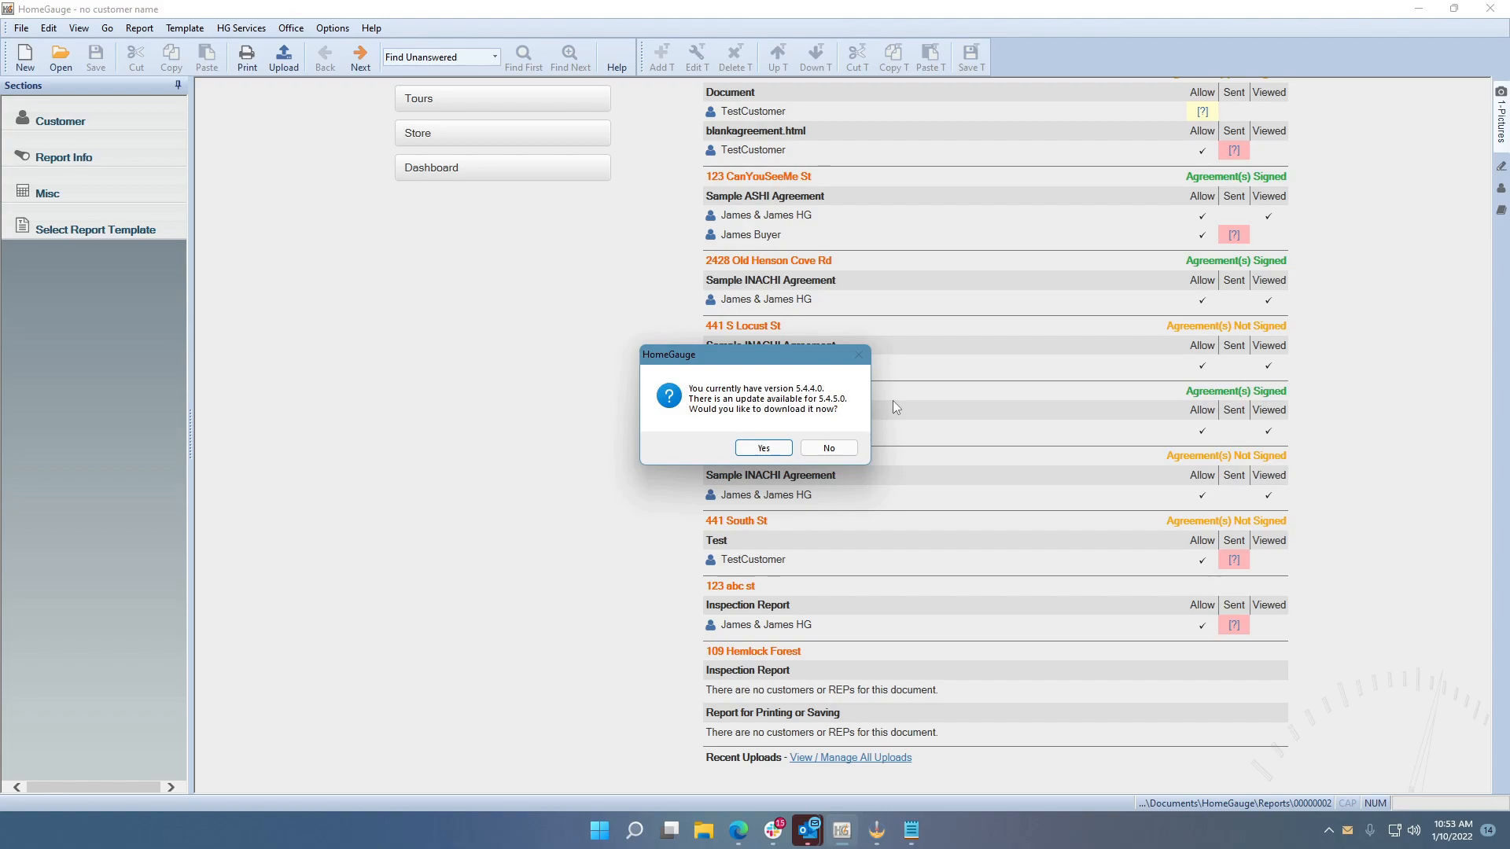
click(829, 448)
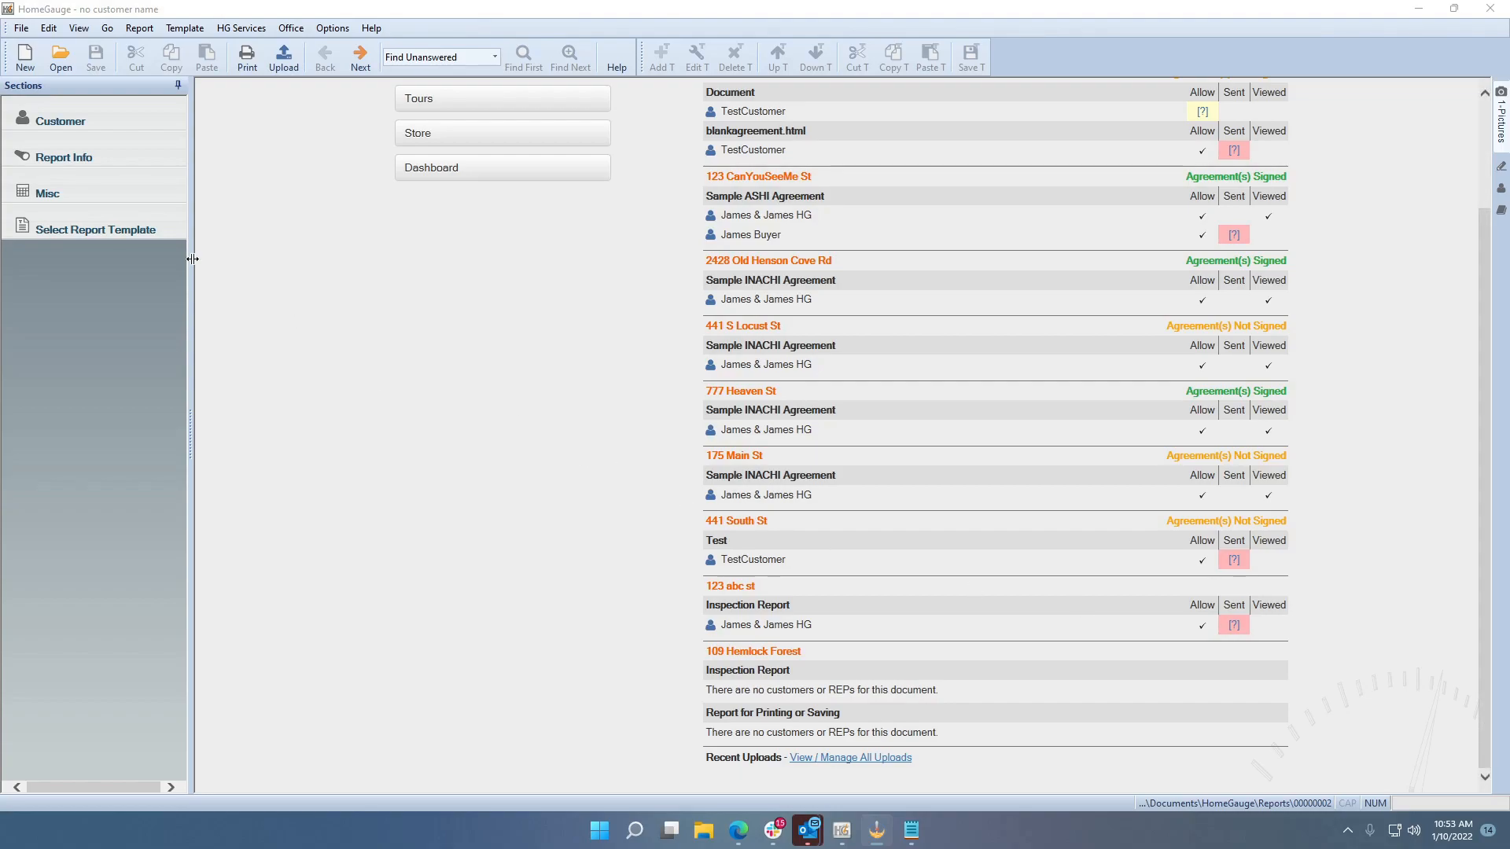
Step: Look up the Texas (TREC 7-6) template among the Texas report templates and close the selection without opening it
click(126, 236)
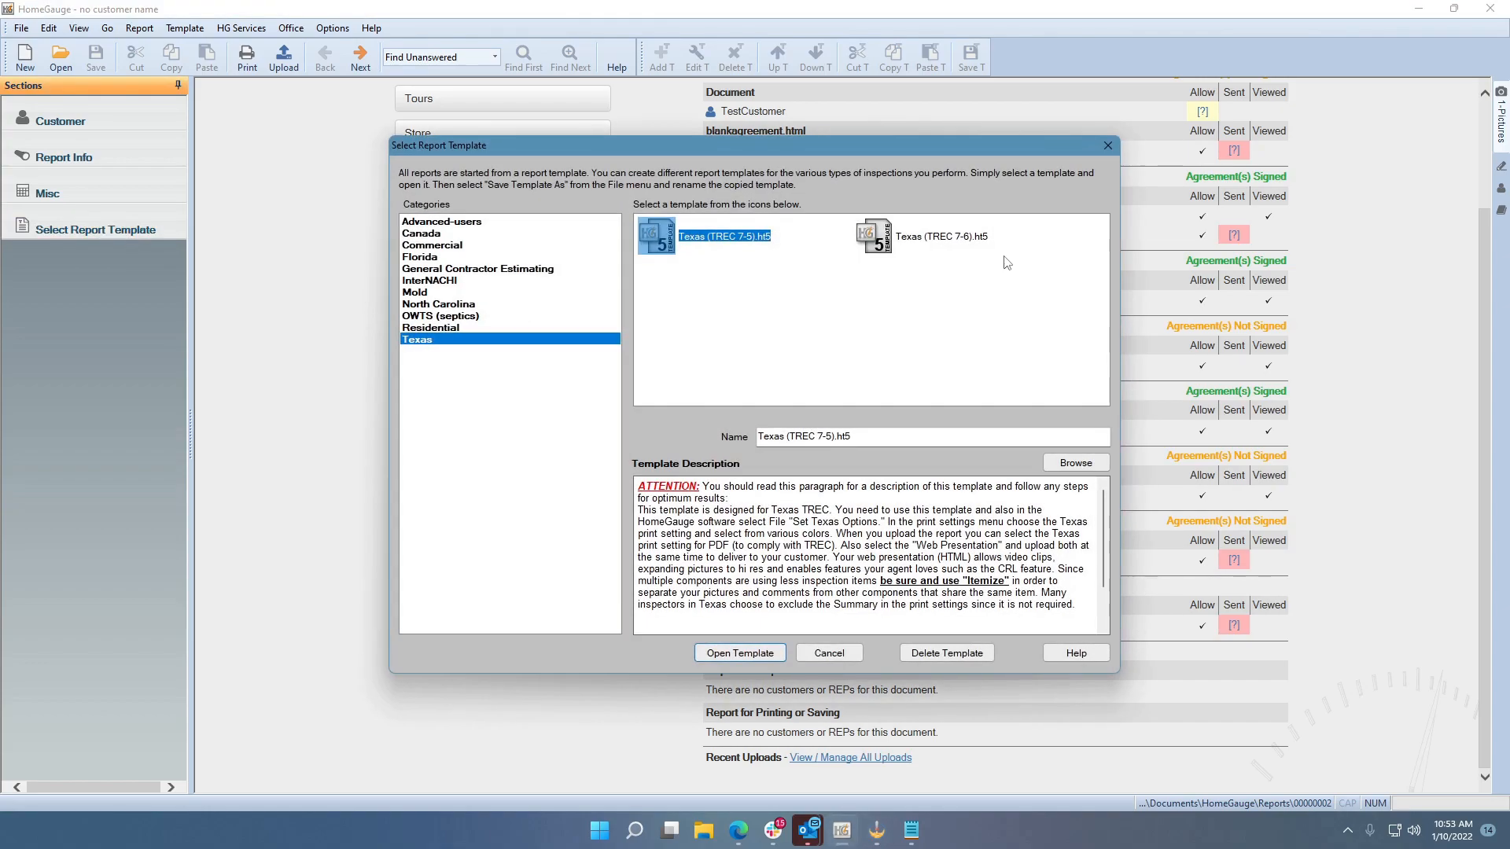
click(952, 238)
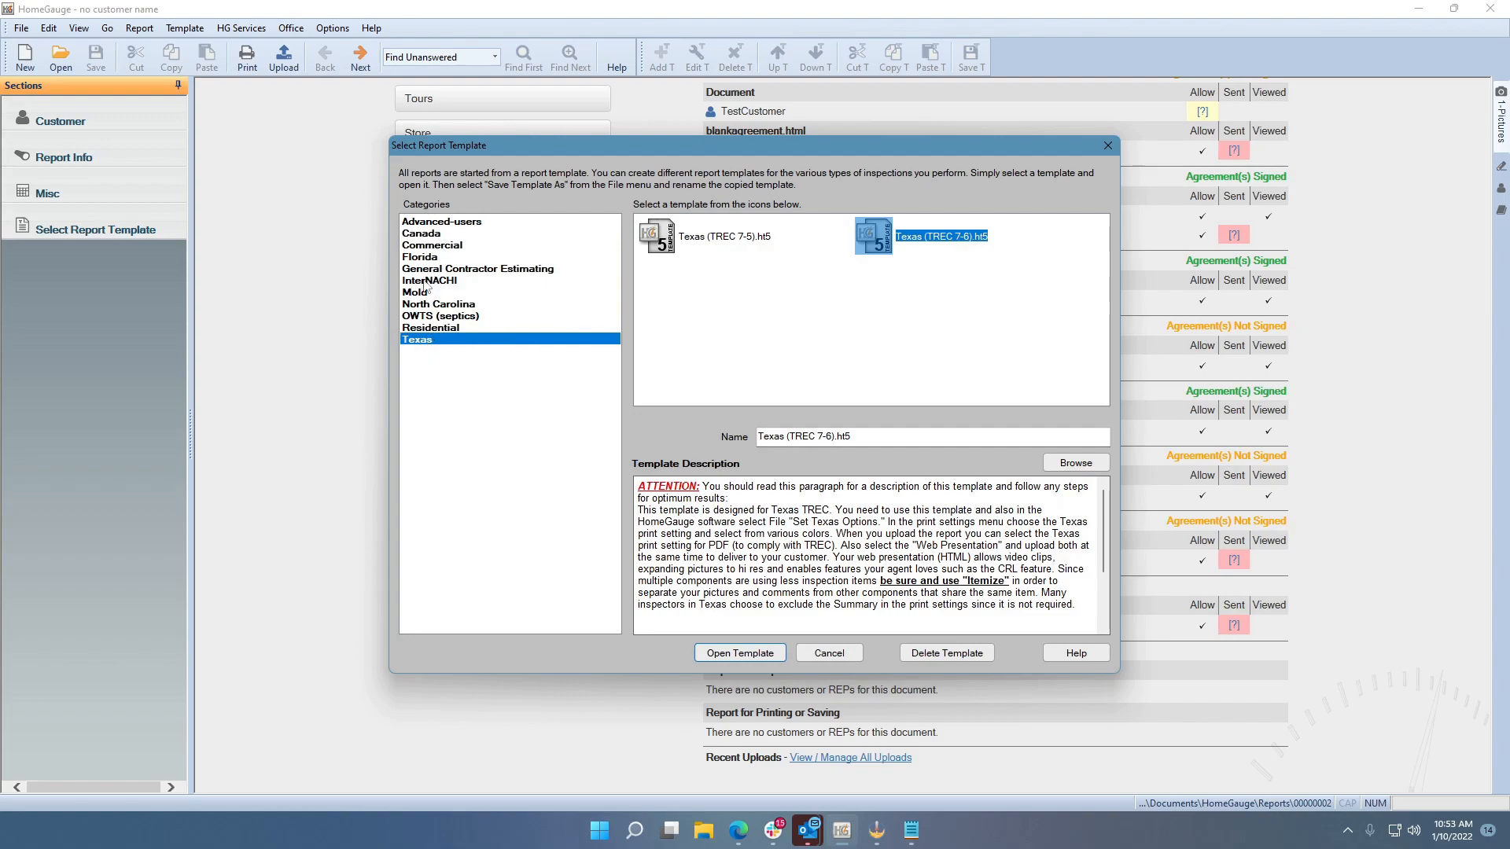
click(826, 653)
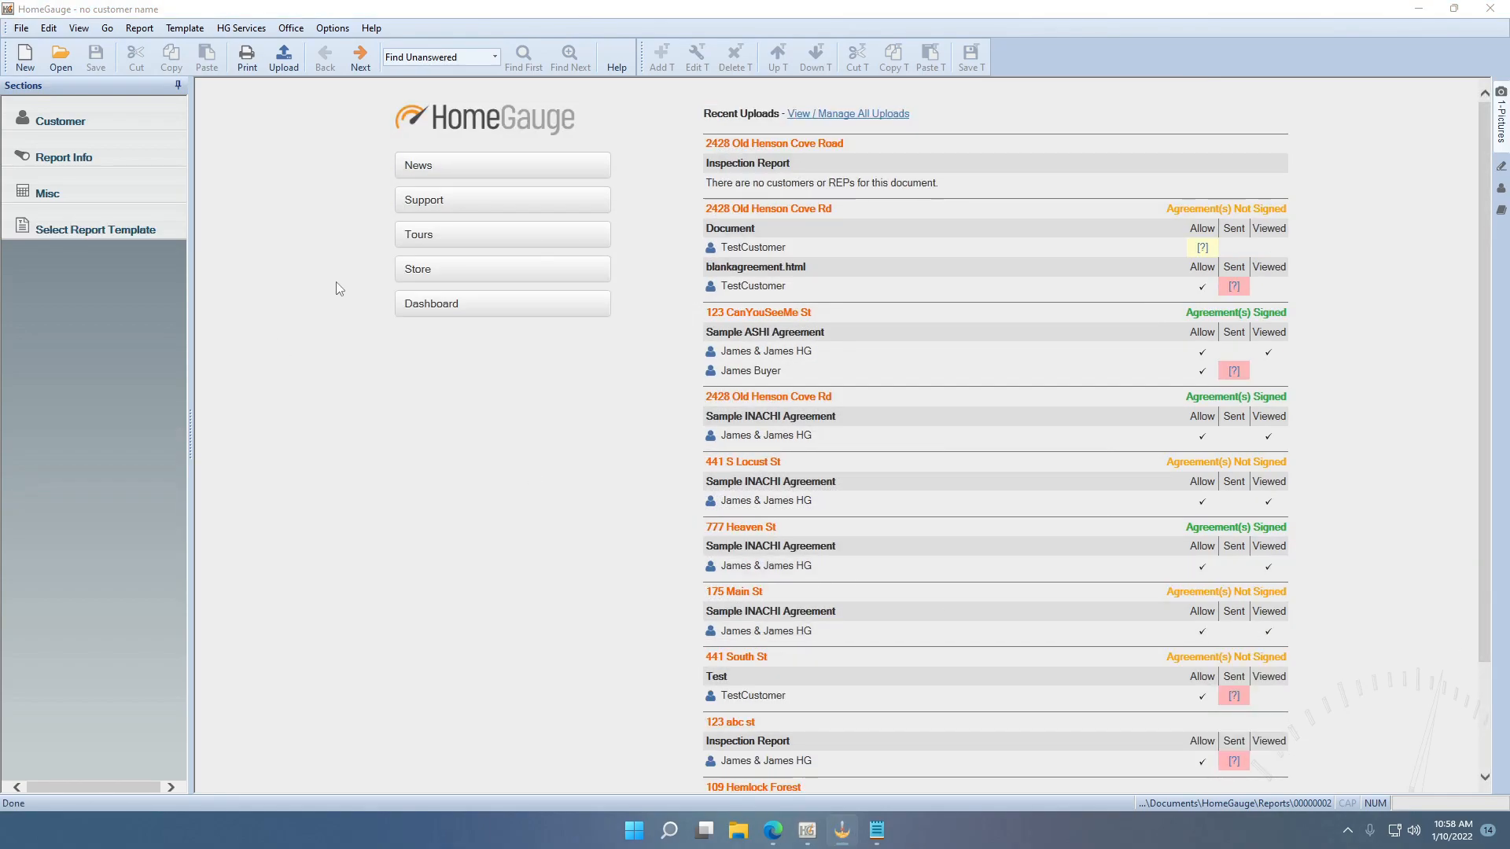
Step: Open the Texas (TREC 7-5).ht5 report template from the Texas category
click(107, 229)
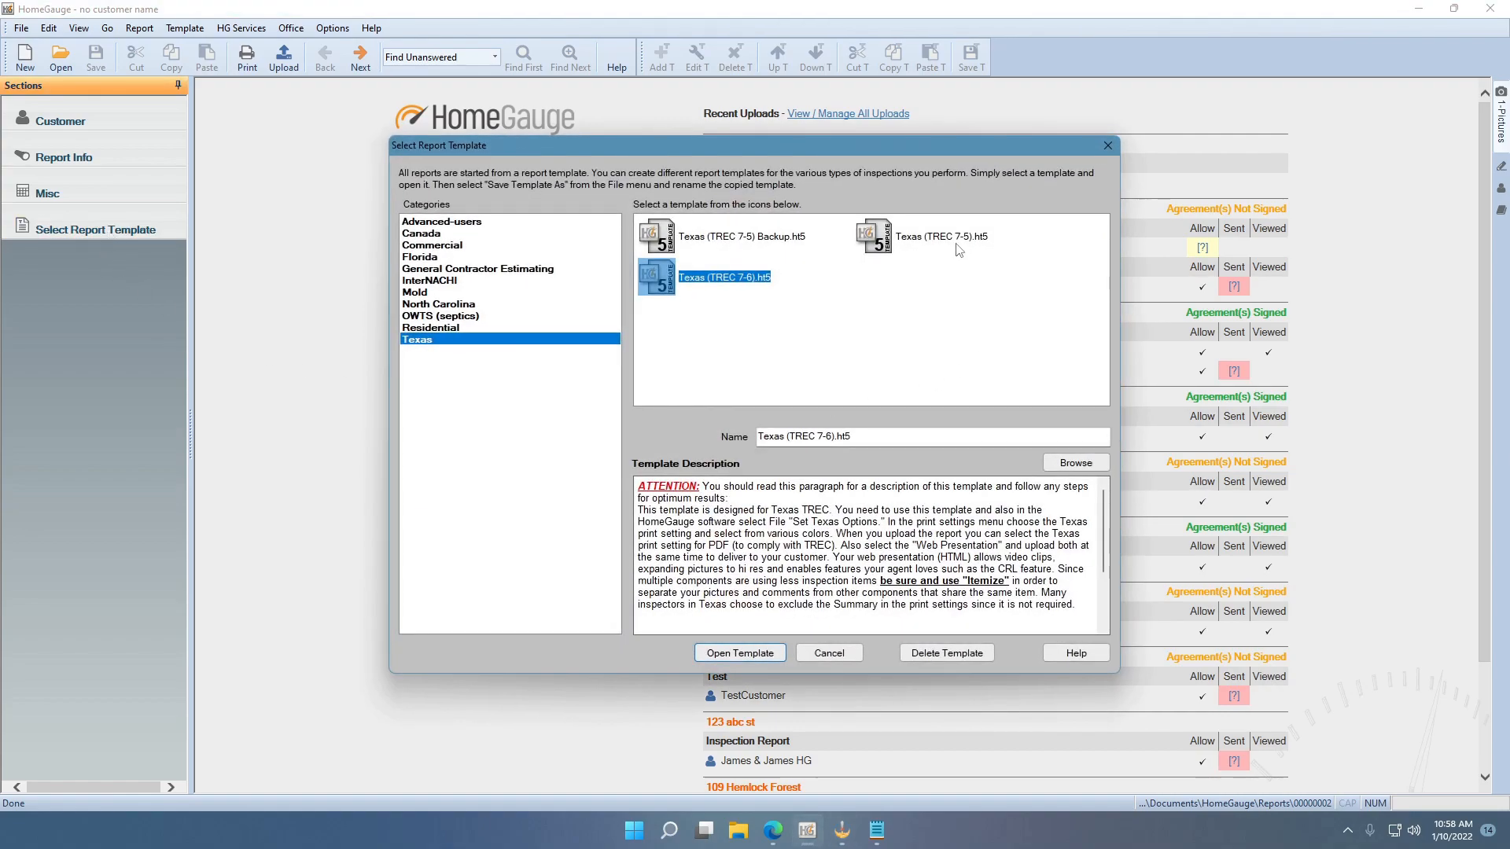
click(885, 242)
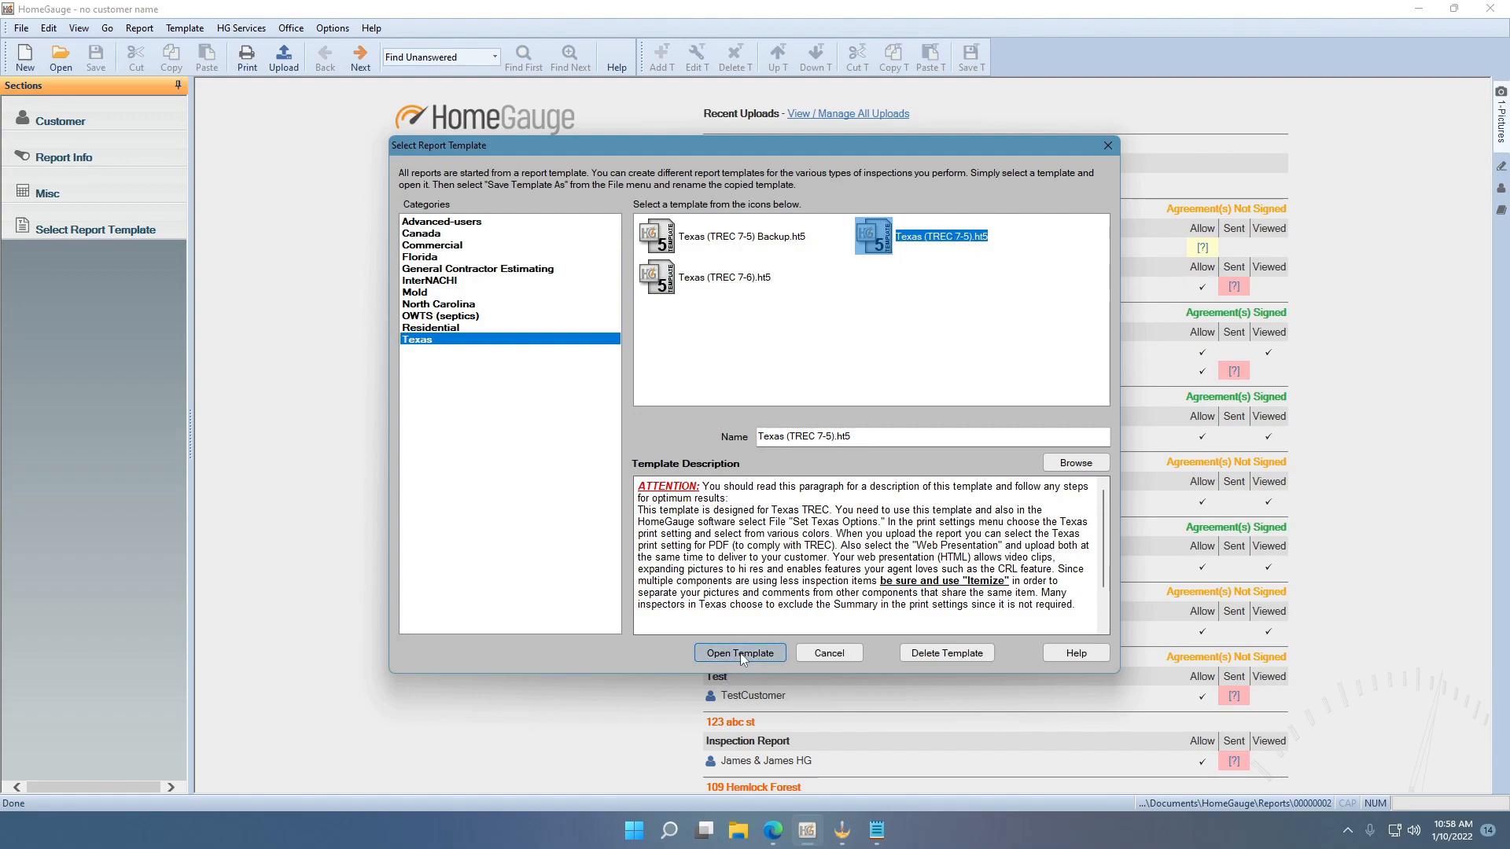
click(779, 653)
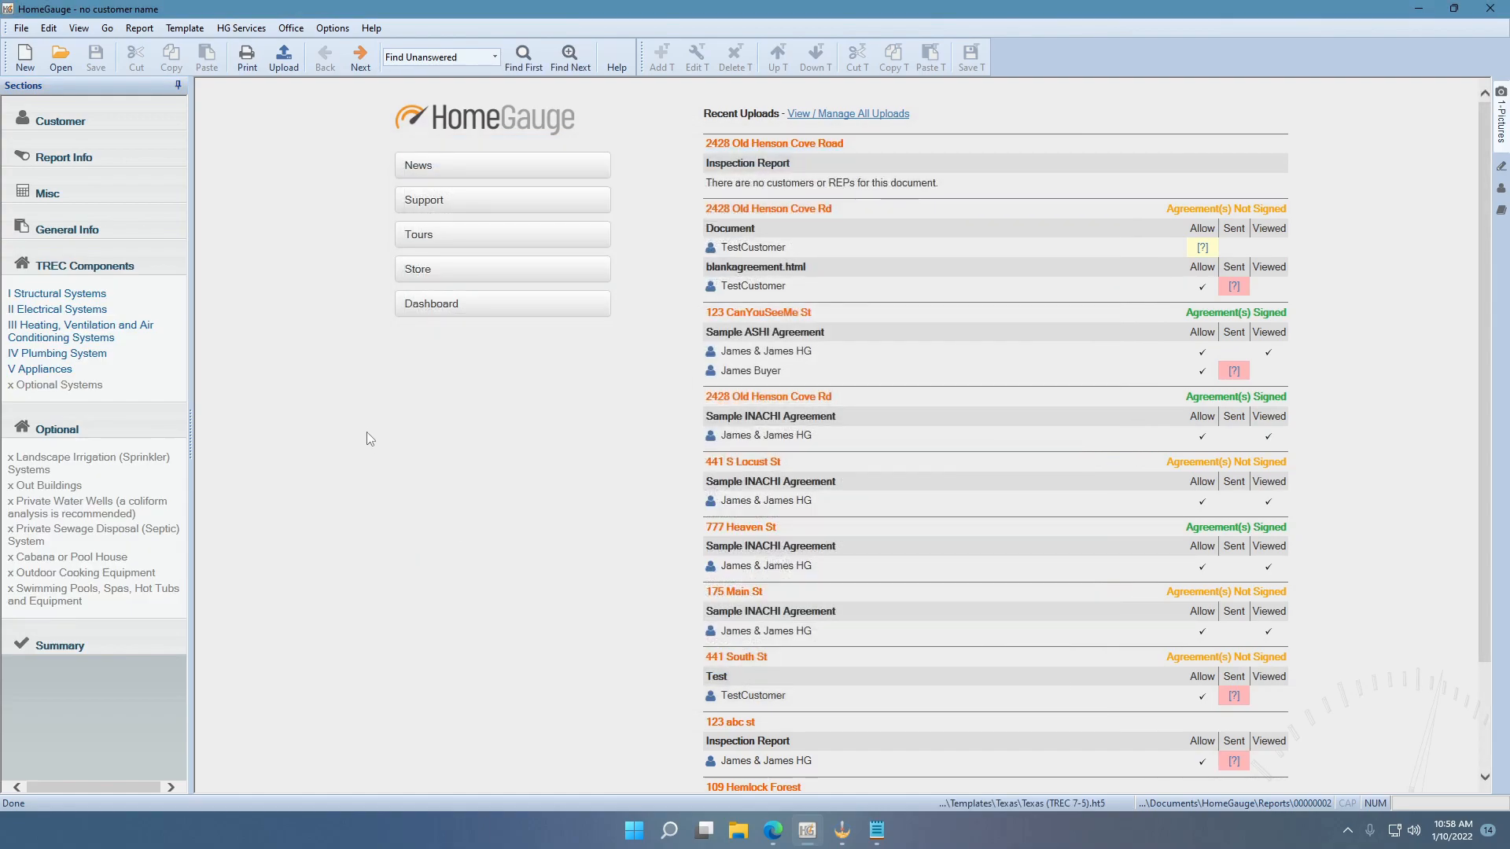
Step: Save a copy of the open template as Texas (TREC 7-5) Backup in the Texas category, overwriting the existing backup
click(22, 28)
click(22, 29)
click(22, 29)
click(49, 136)
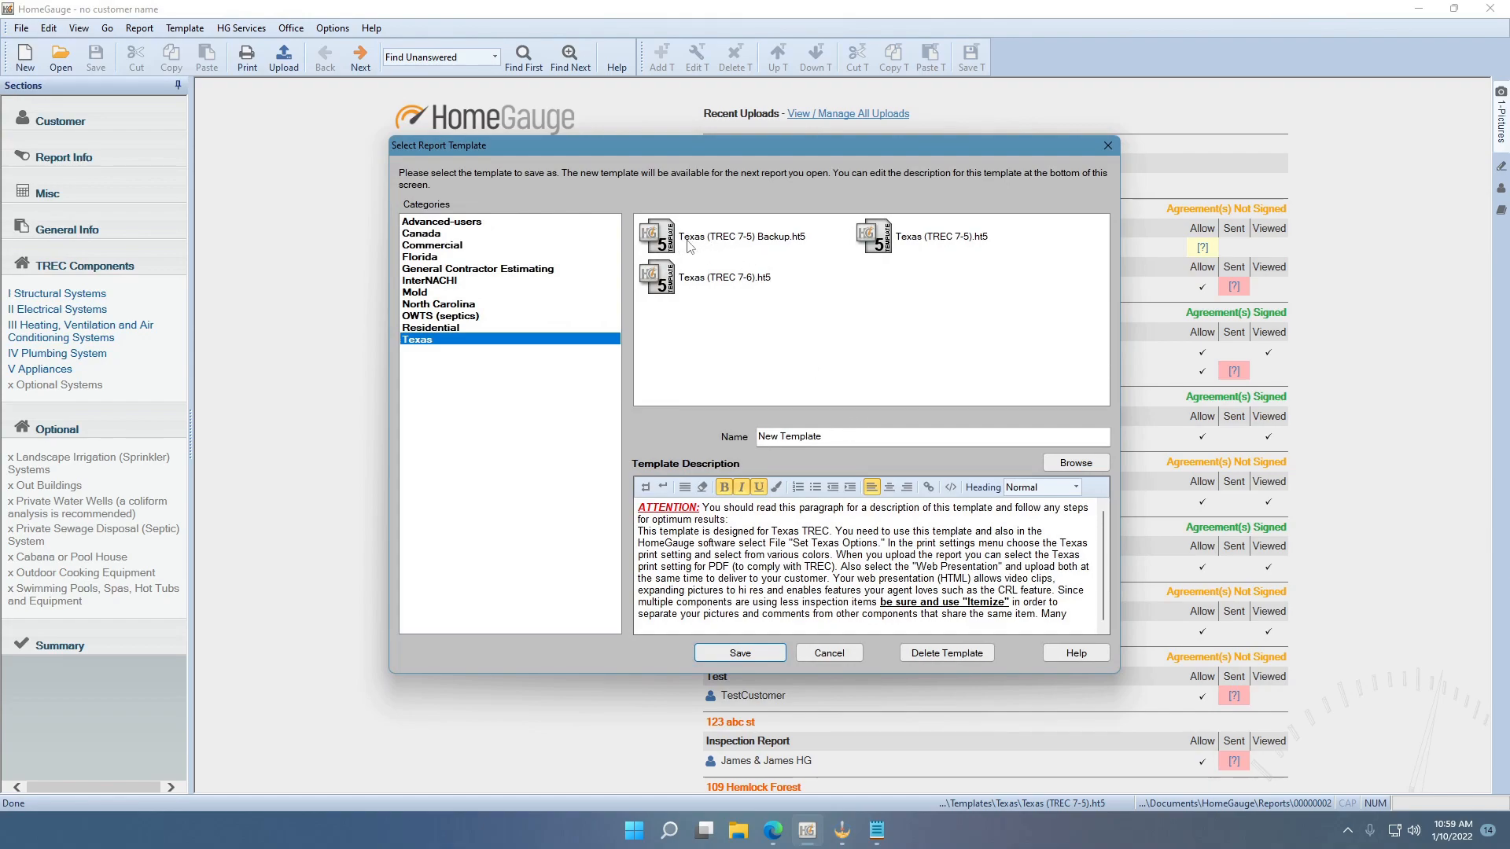
click(745, 242)
click(910, 436)
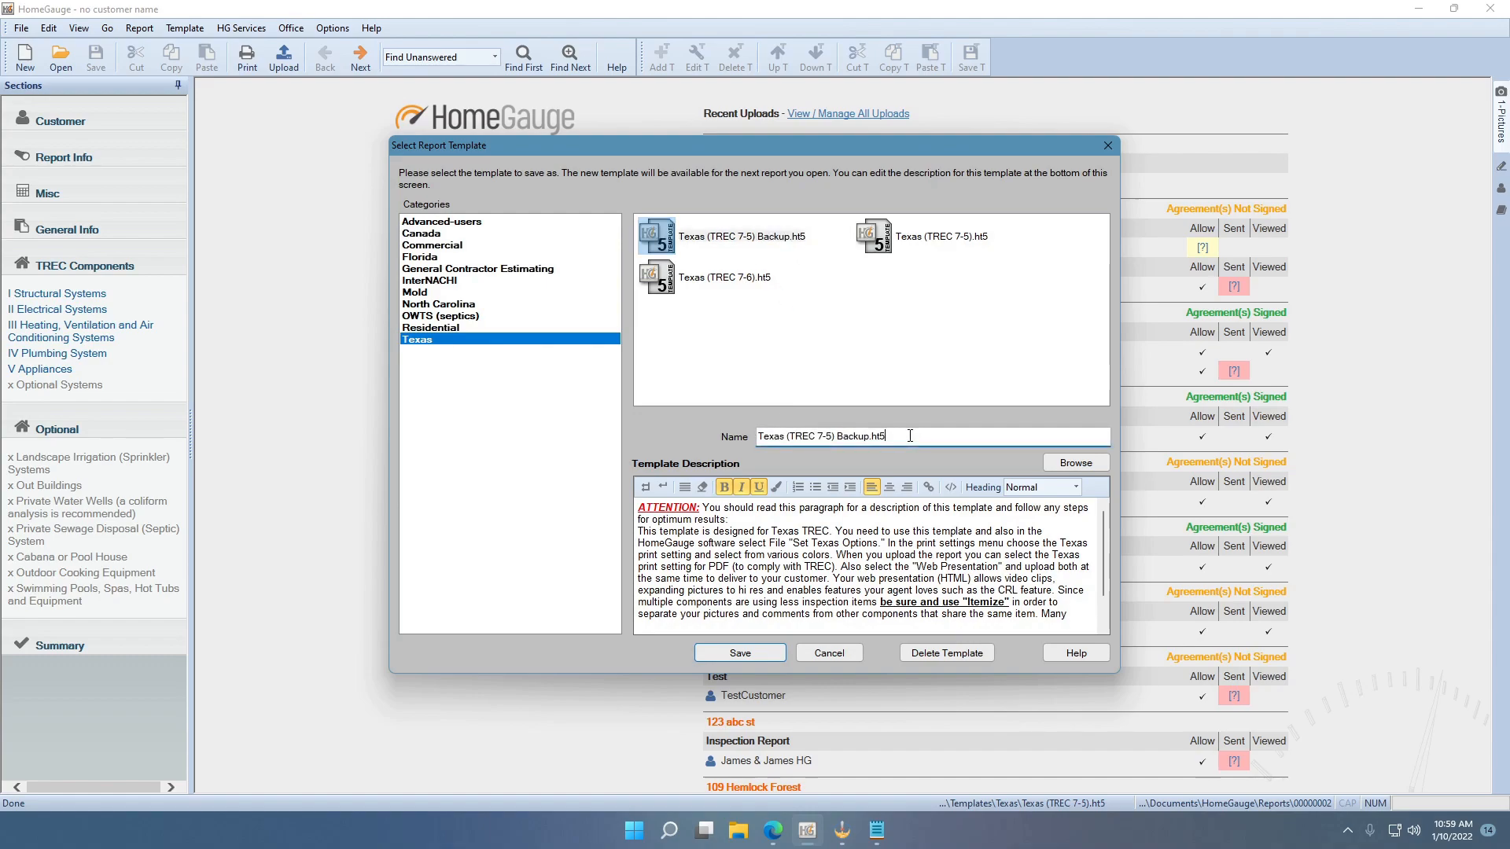
key(BackSpace)
key(BackSpace)
click(750, 652)
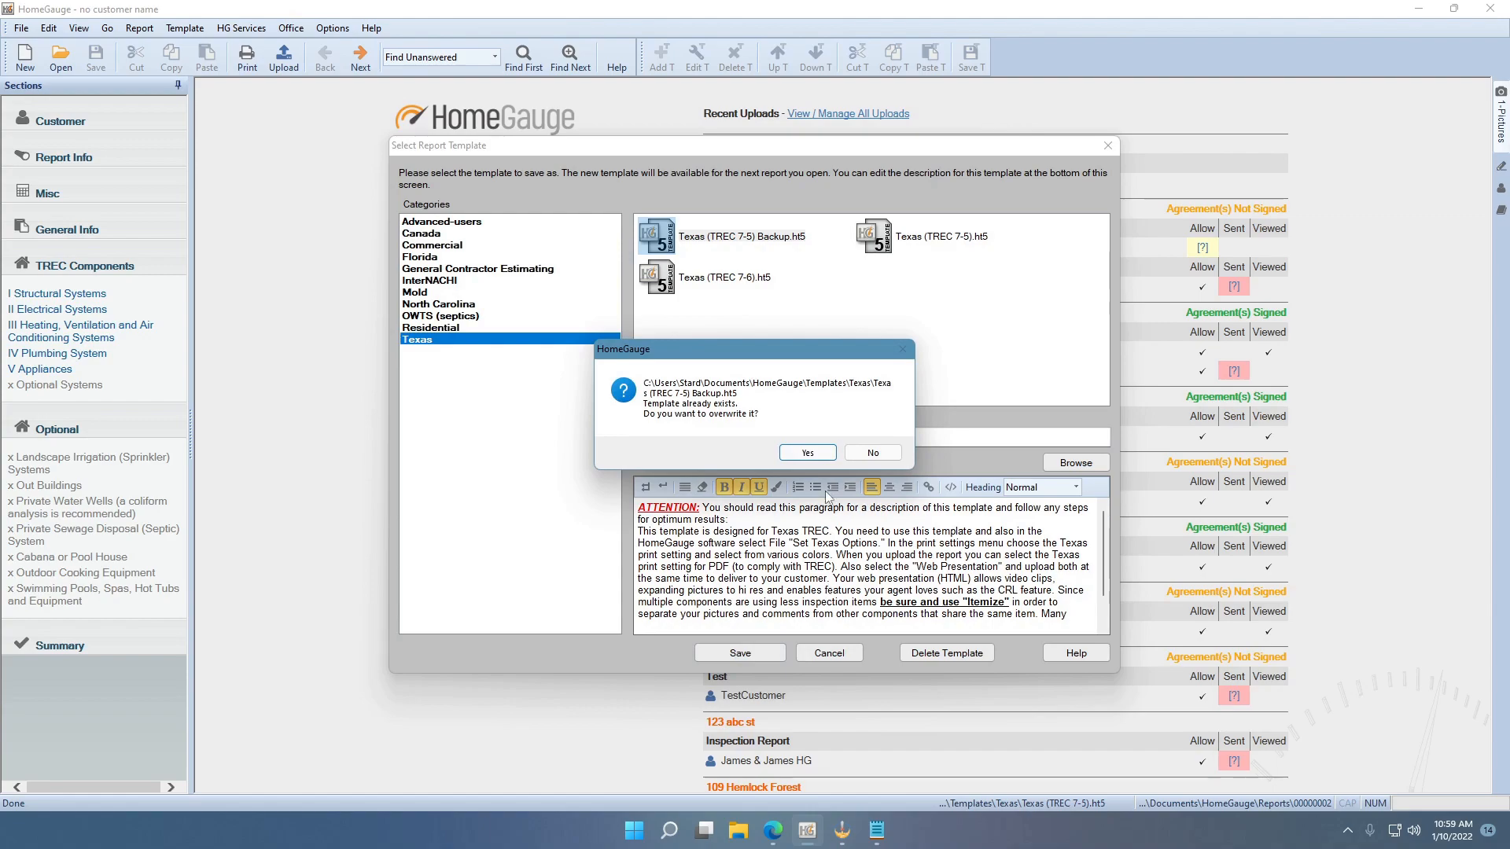
click(807, 454)
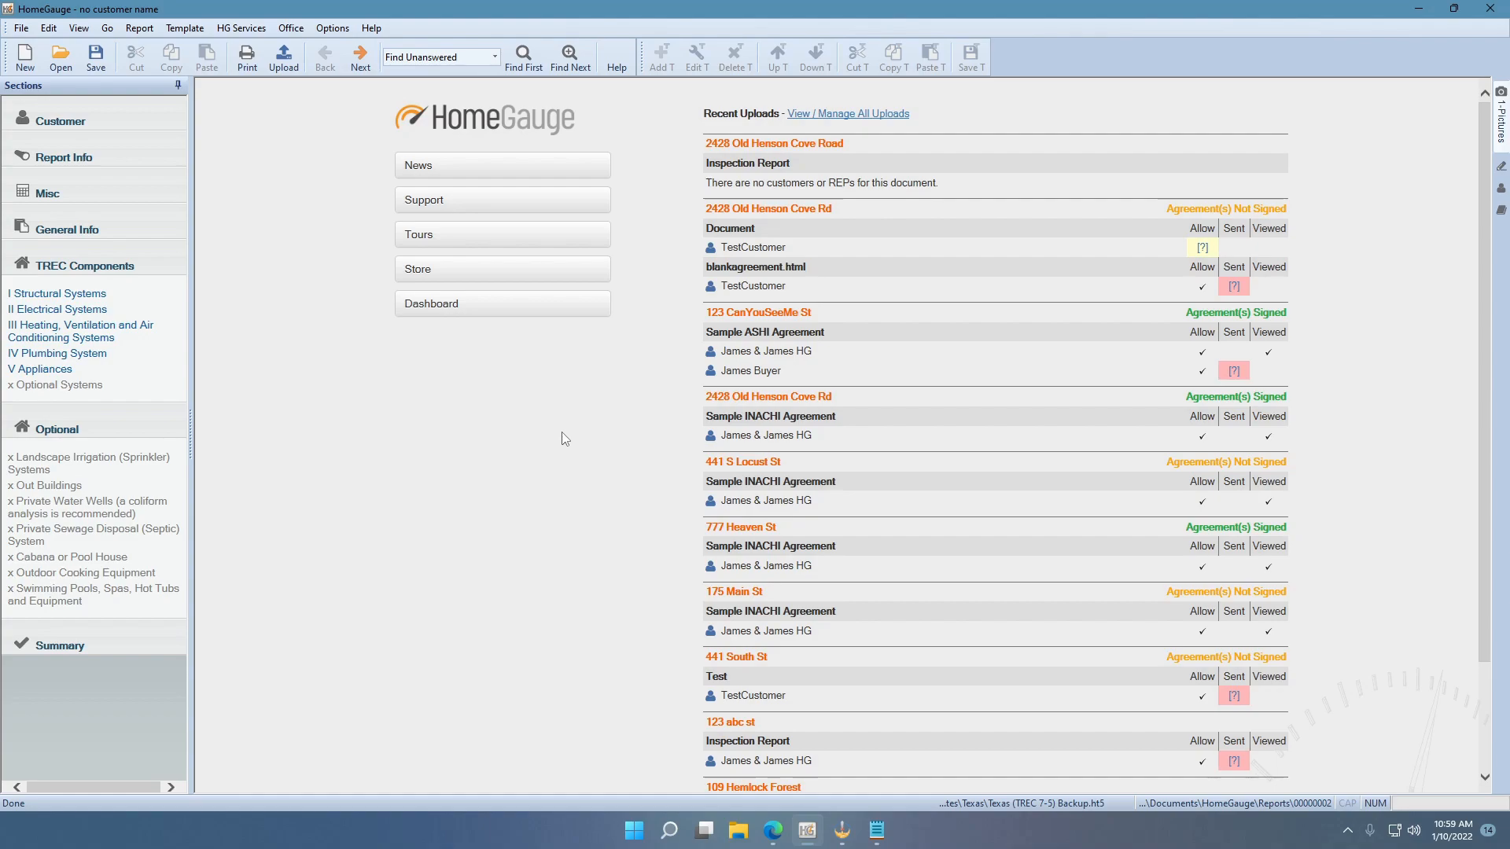
Step: Start a new report based on the Texas (TREC 7-6).ht5 template
click(24, 63)
click(765, 446)
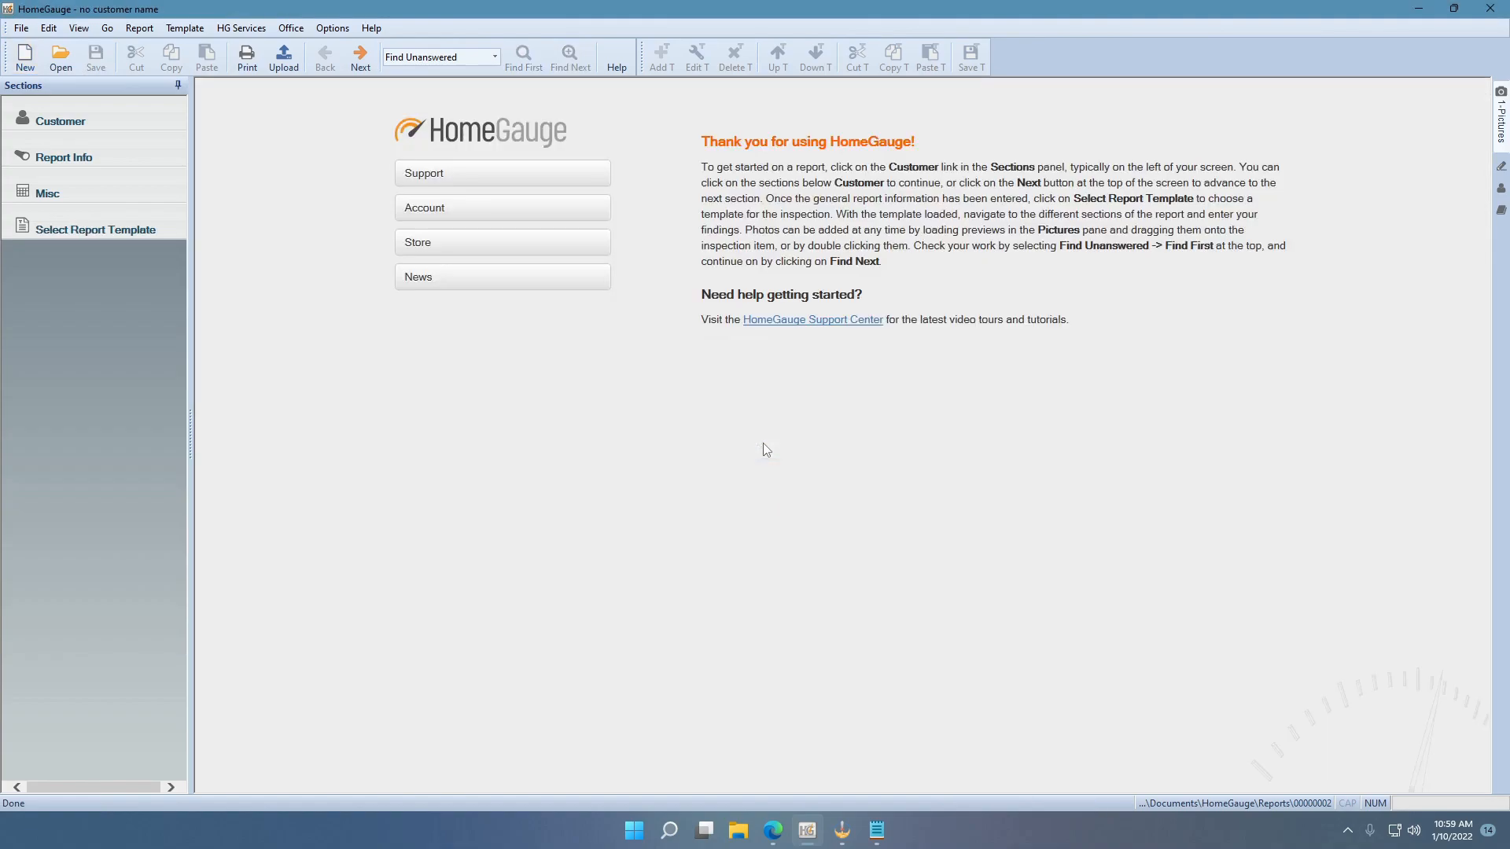
click(118, 230)
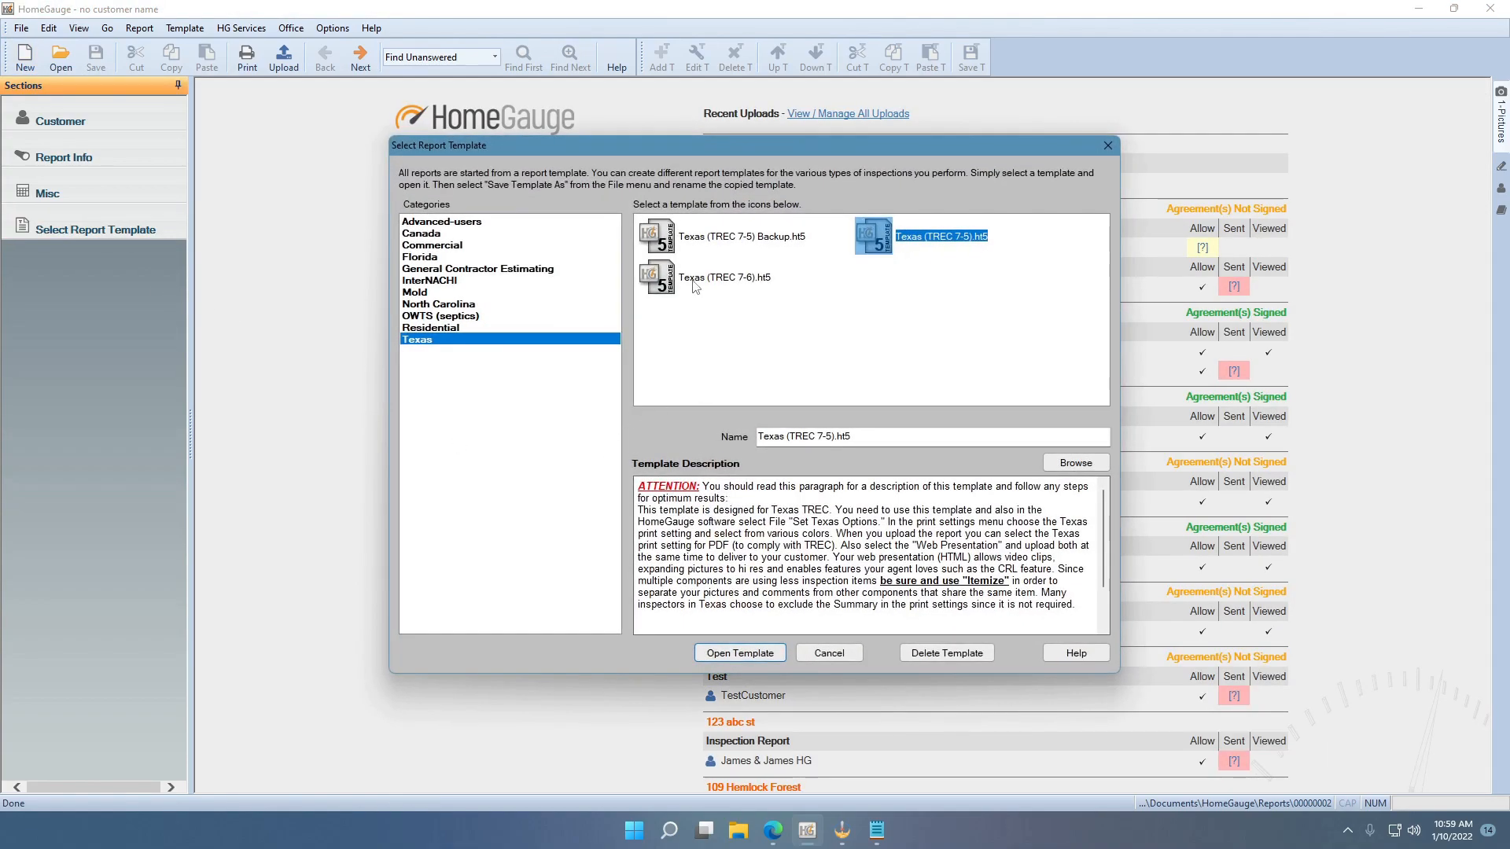
click(729, 283)
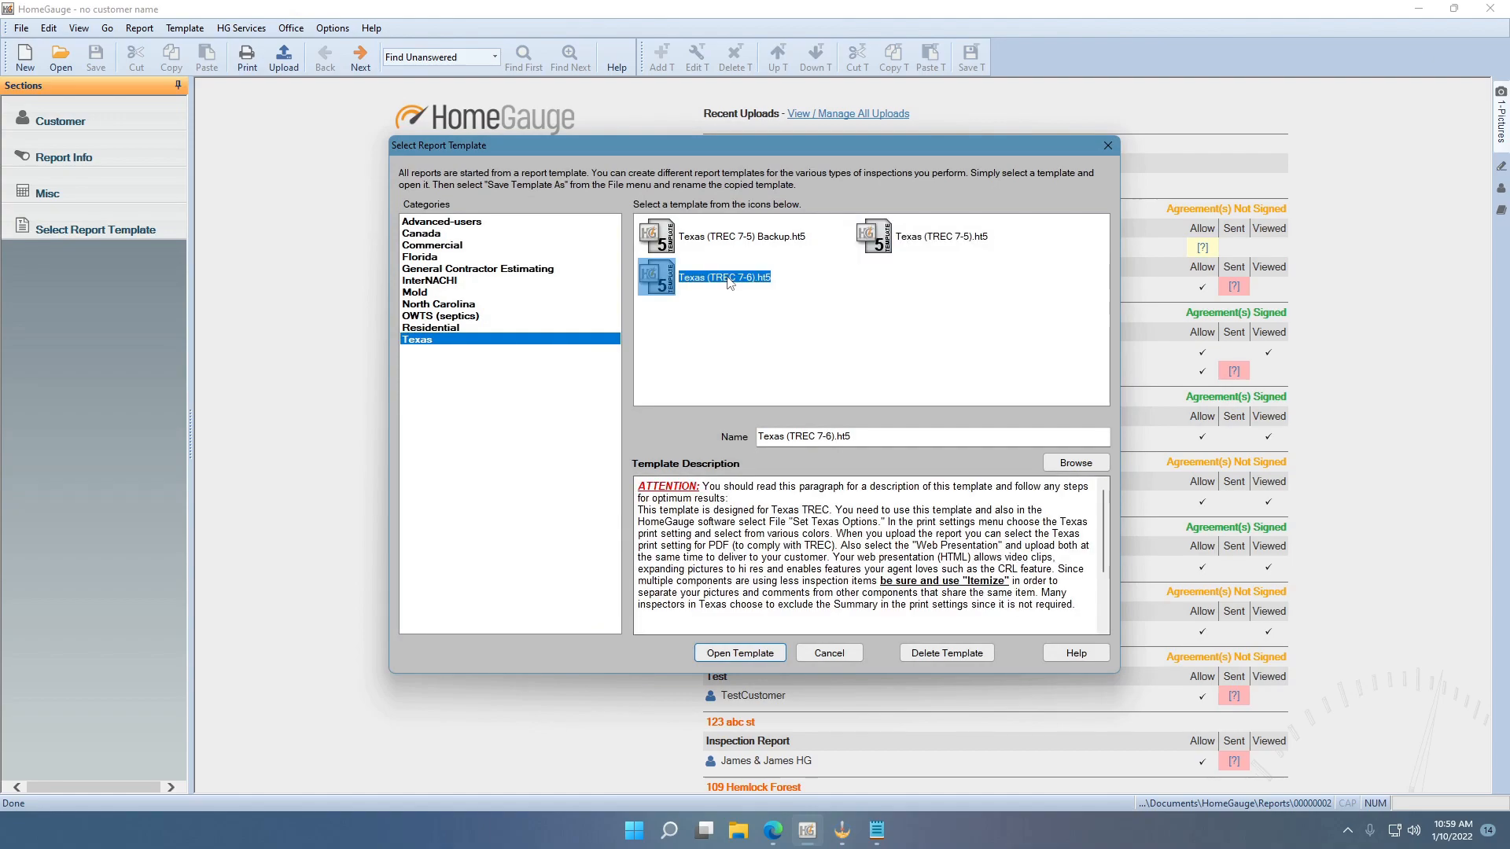
click(743, 652)
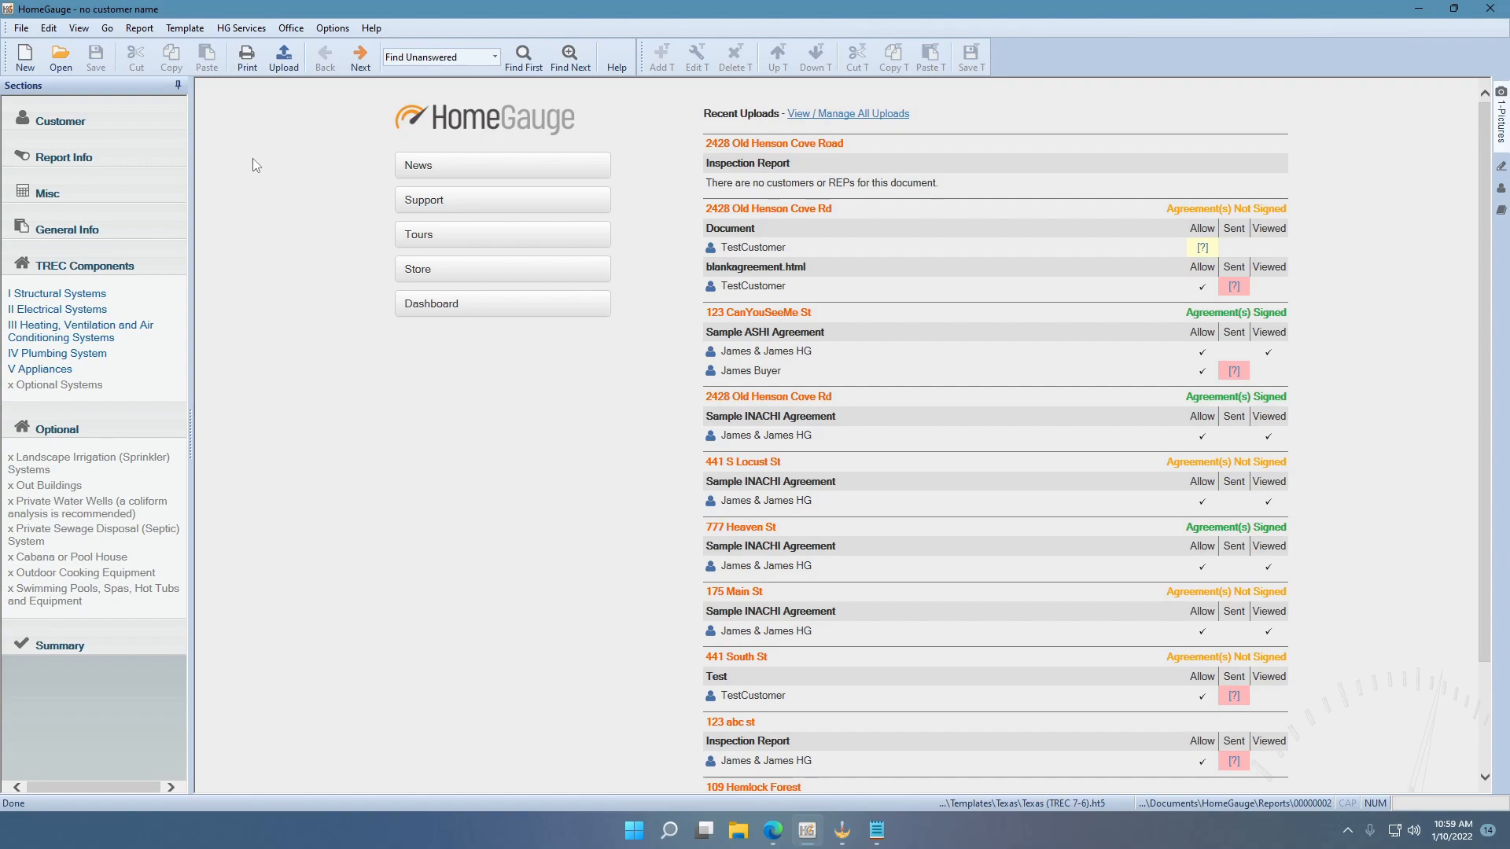
Step: Set the Report ID to TrecMerge in the report information and save the report
click(162, 150)
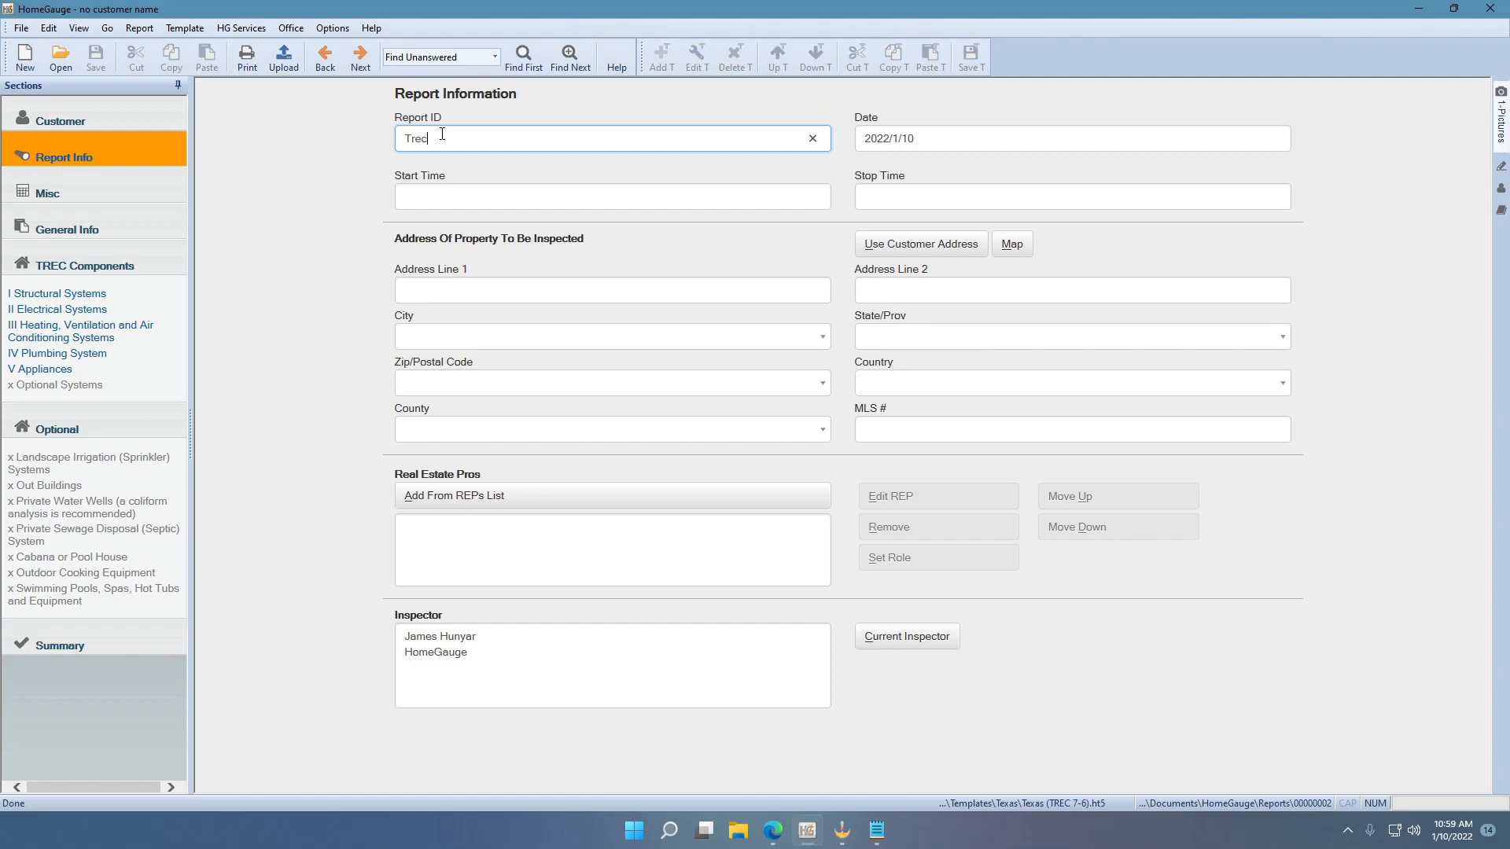
text(erge)
click(309, 195)
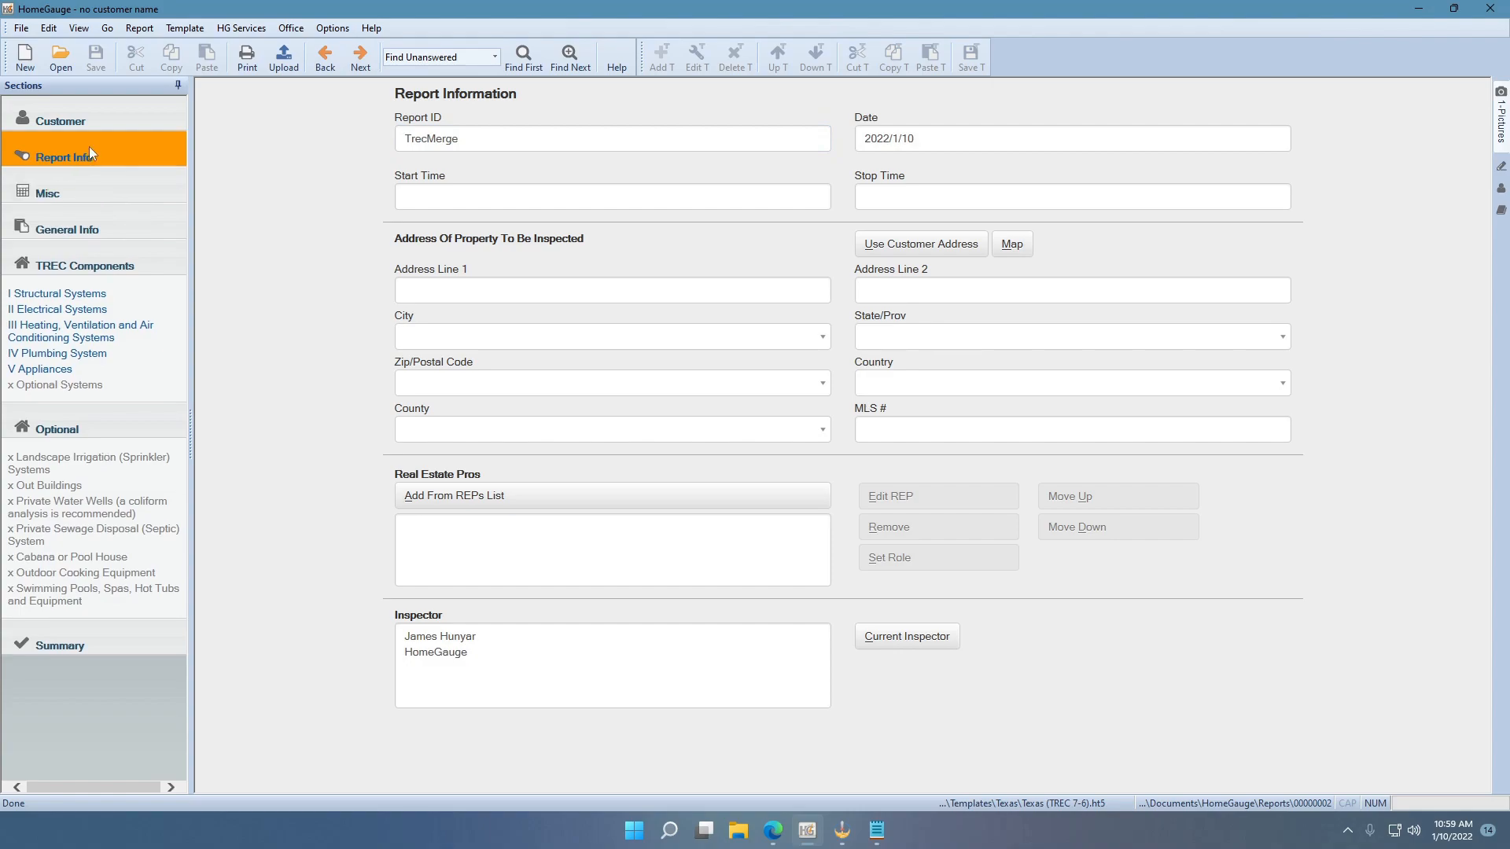
click(64, 191)
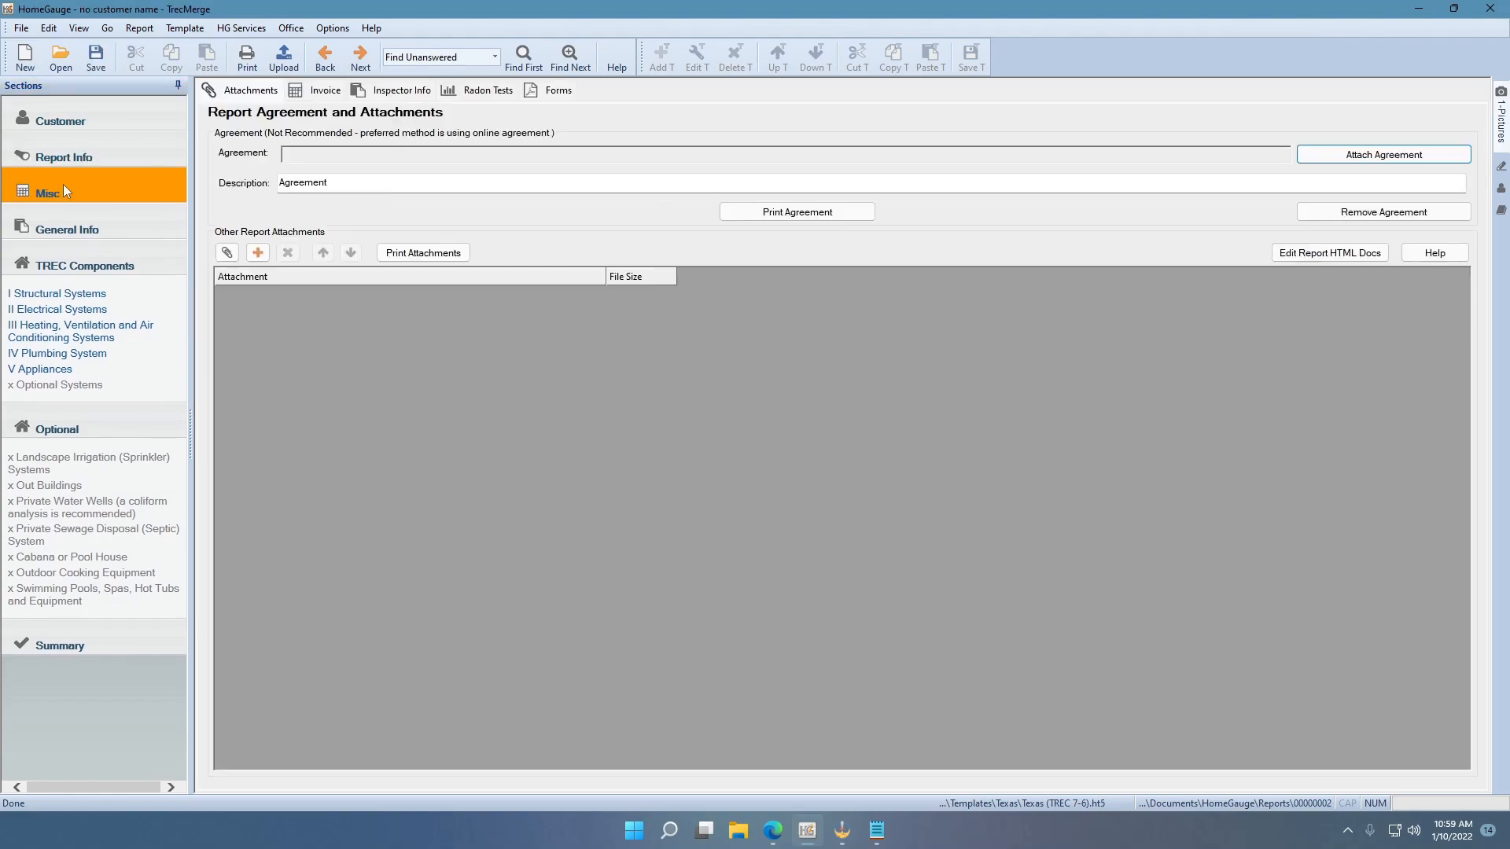
click(95, 62)
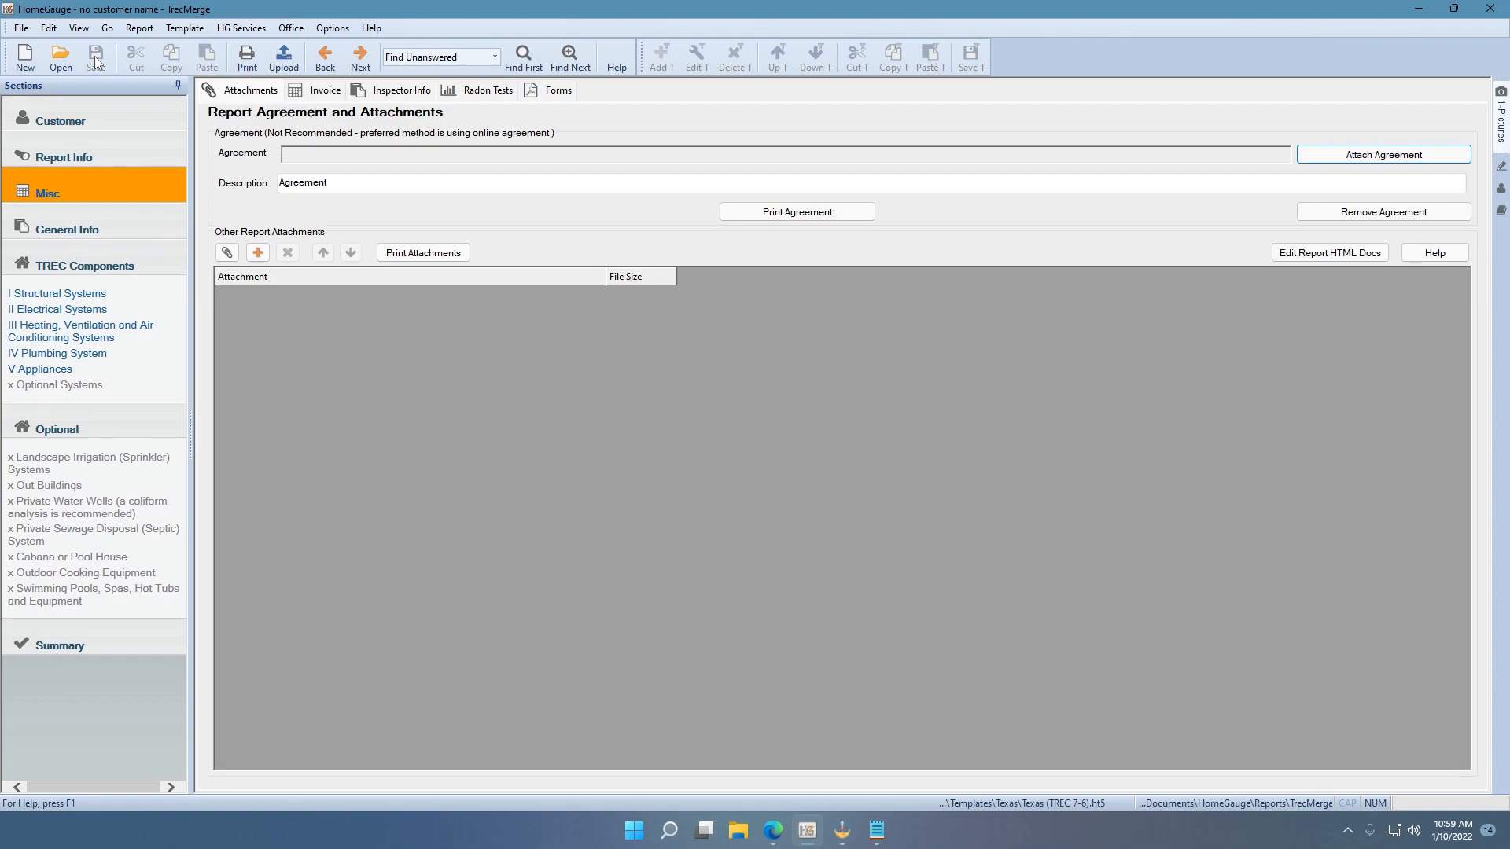
Step: Start another new report, this one based on the Texas (TREC 7-5).ht5 template
click(26, 63)
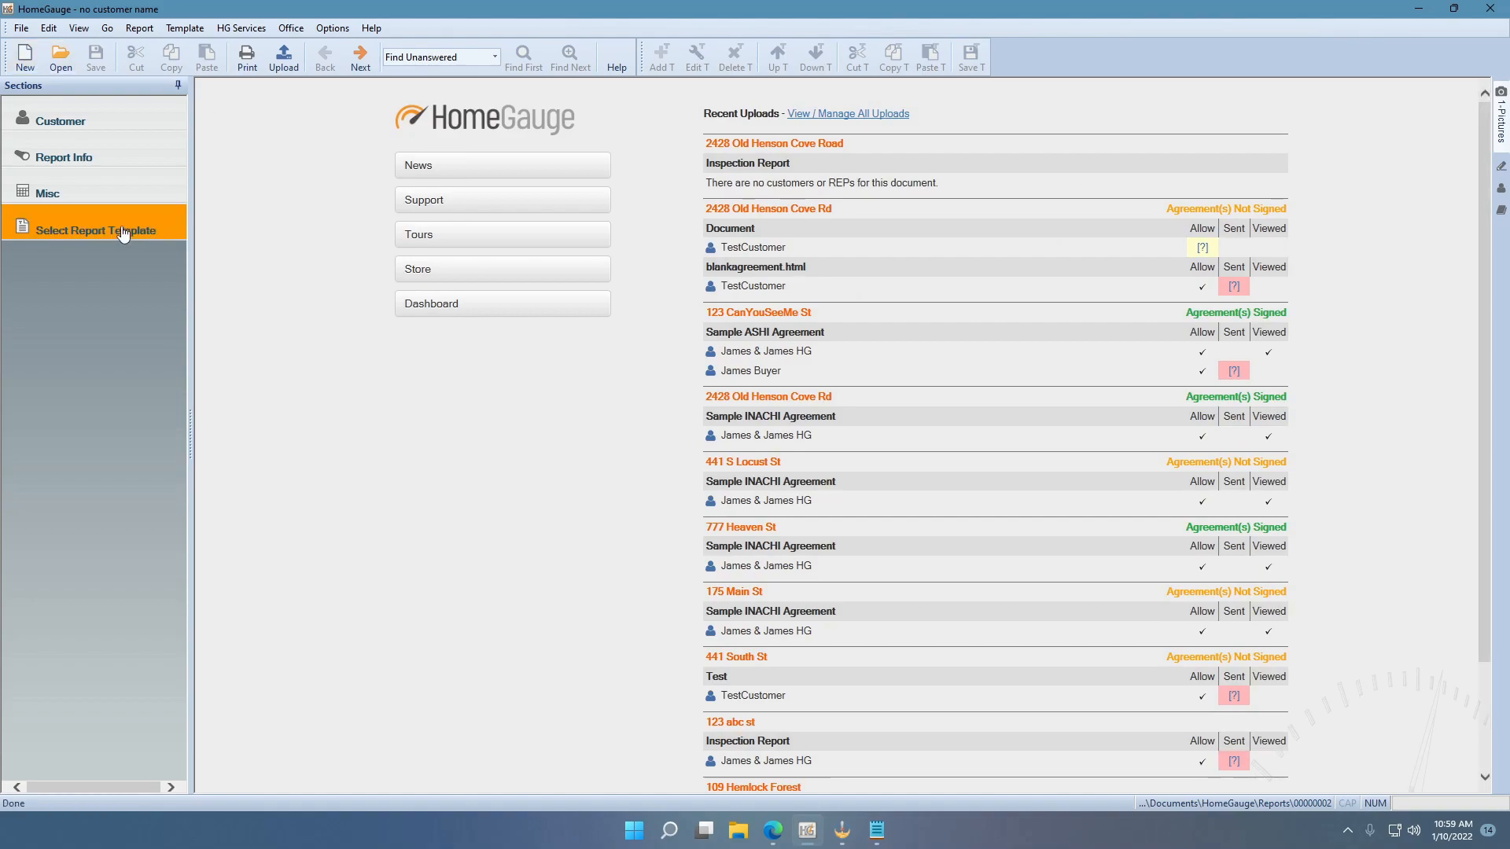
click(124, 230)
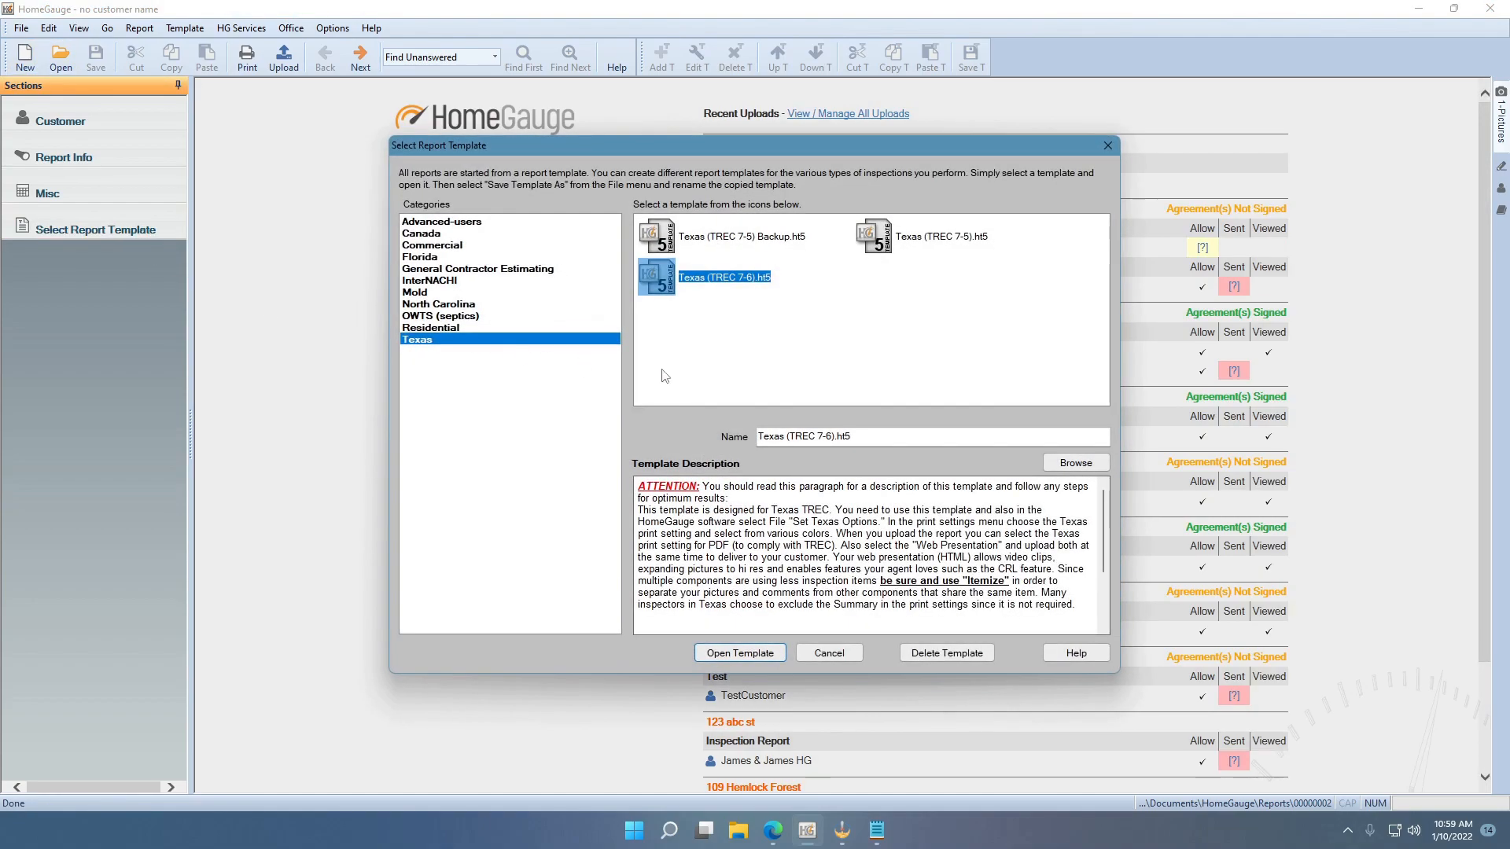
click(972, 241)
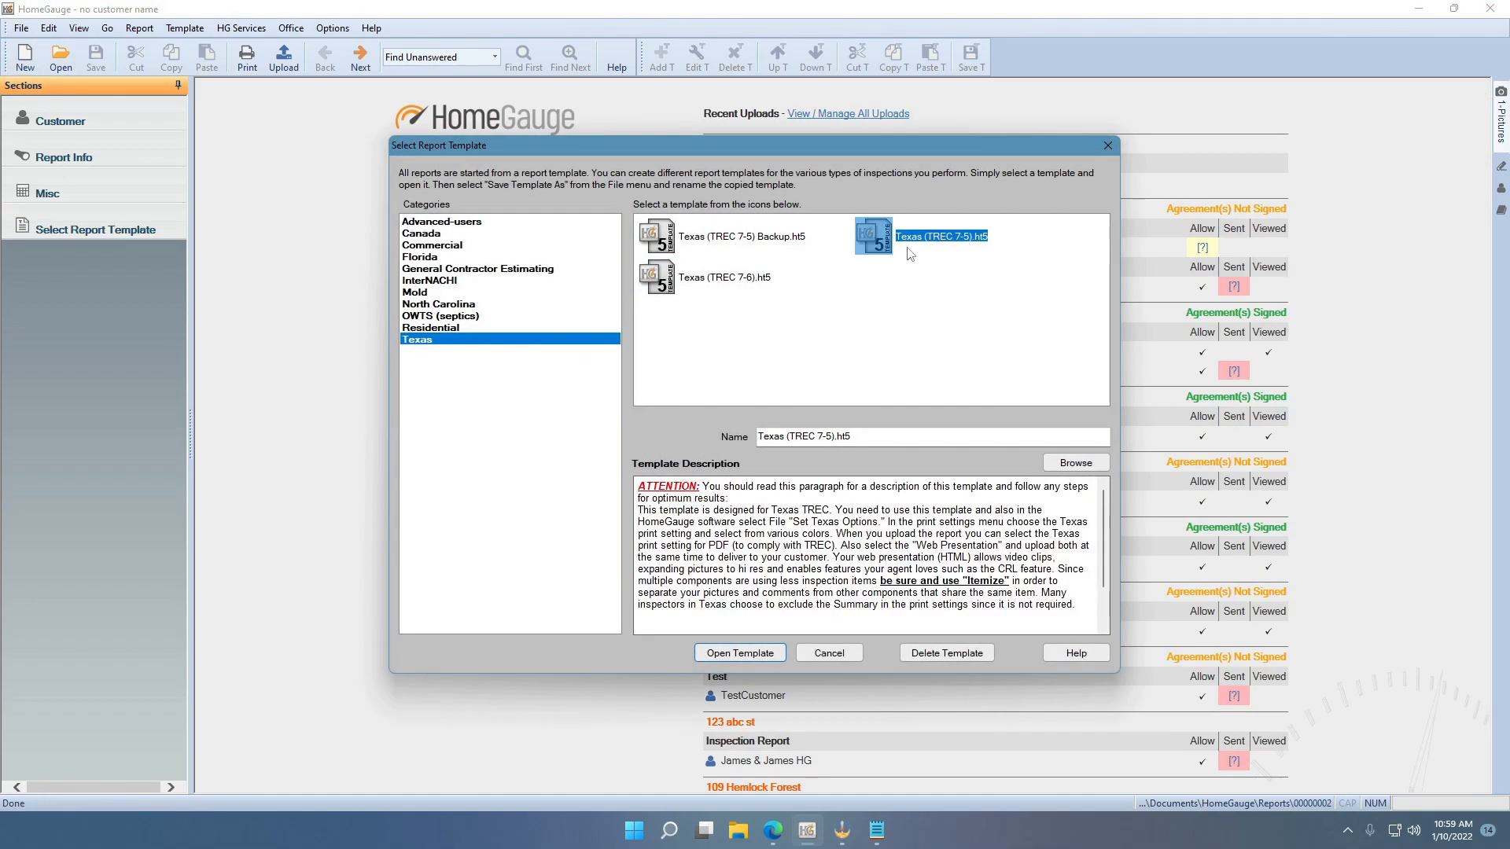
click(743, 654)
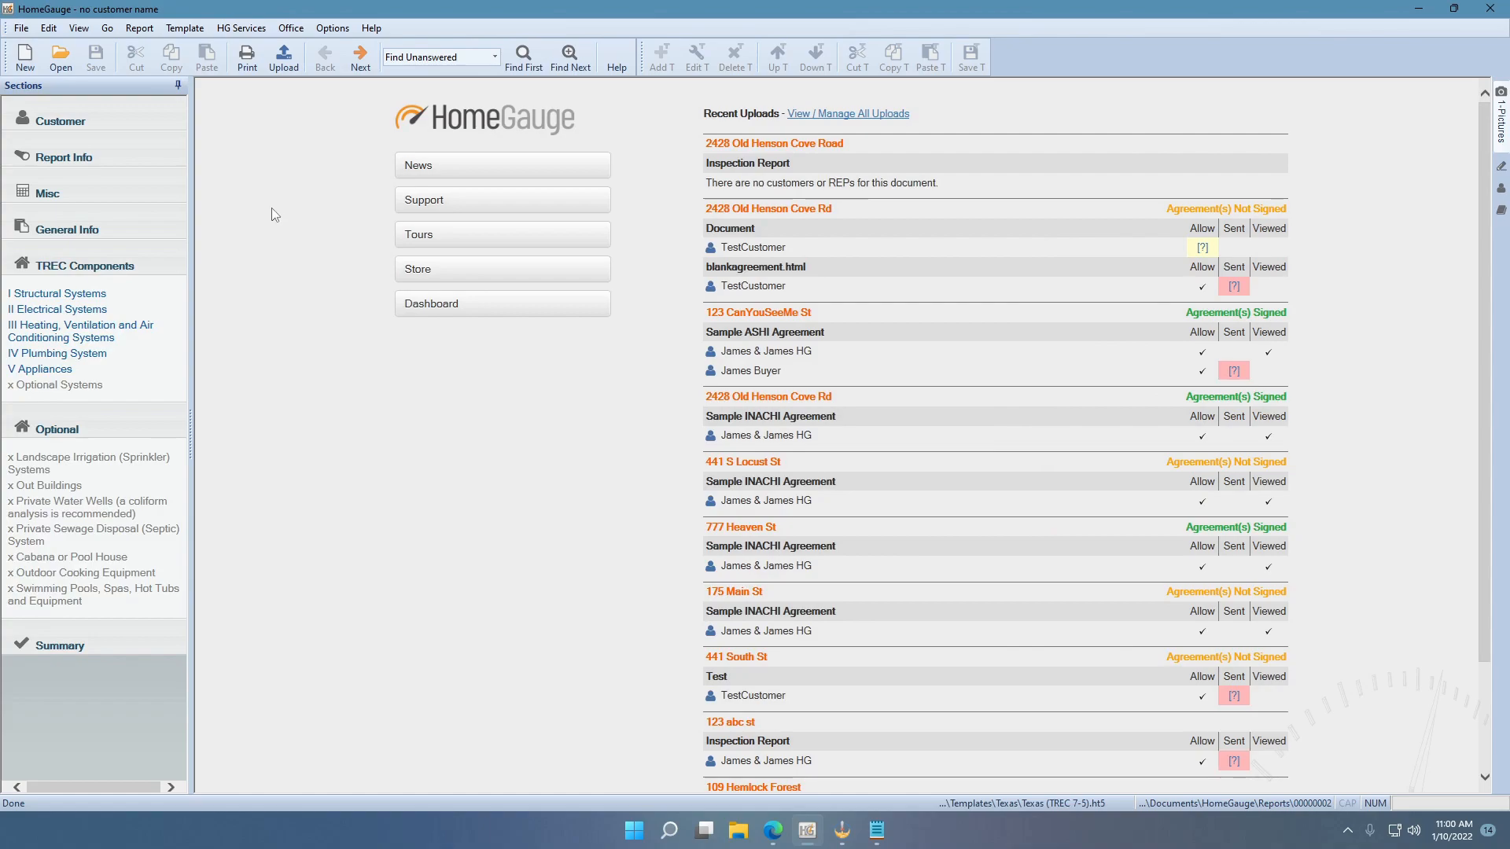
Step: Merge the TrecMerge report into the current report, applying all sections
click(22, 29)
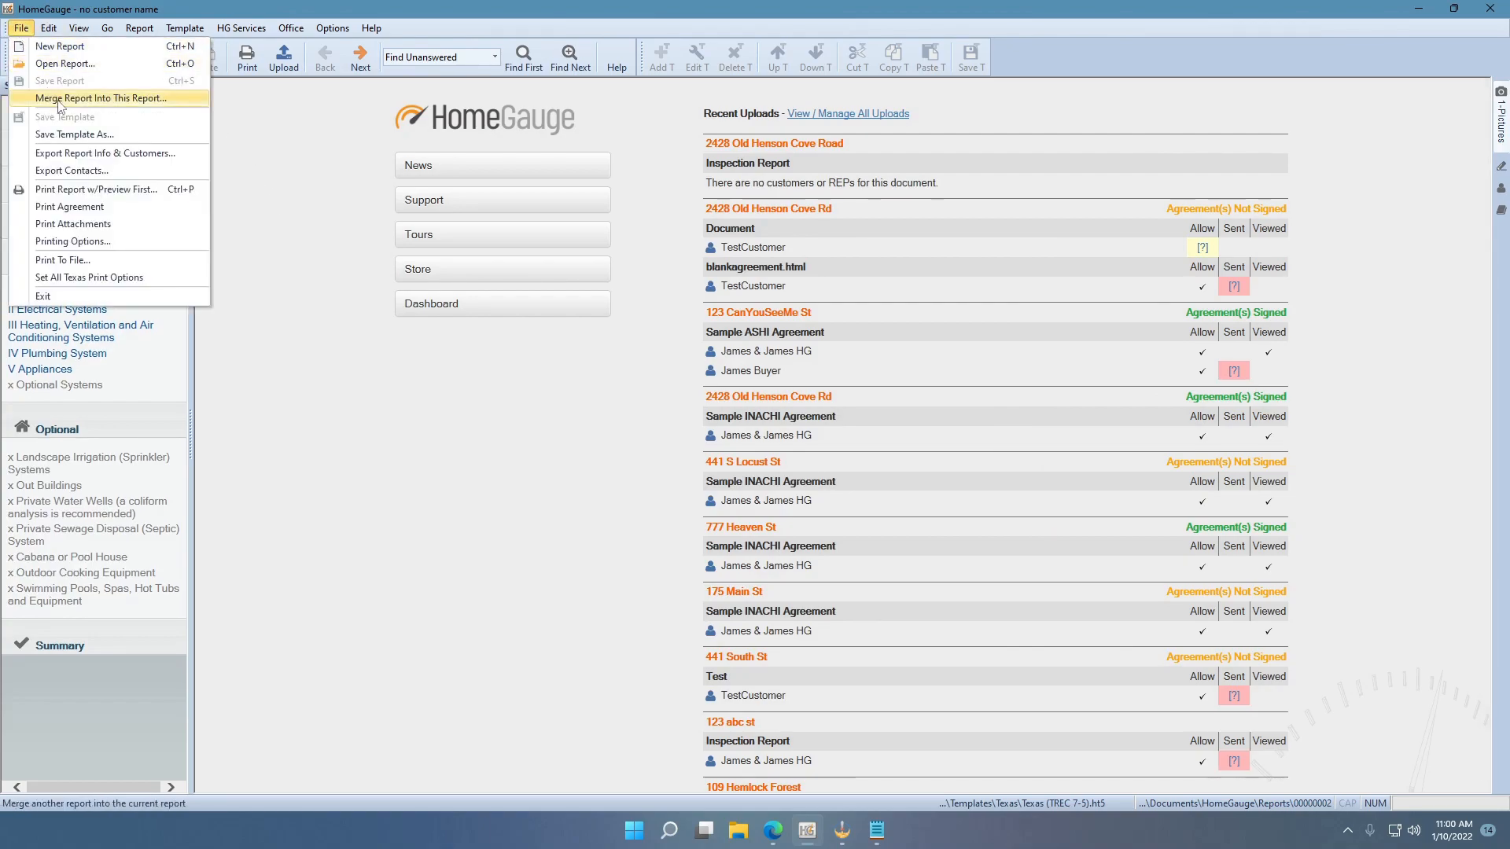
click(59, 100)
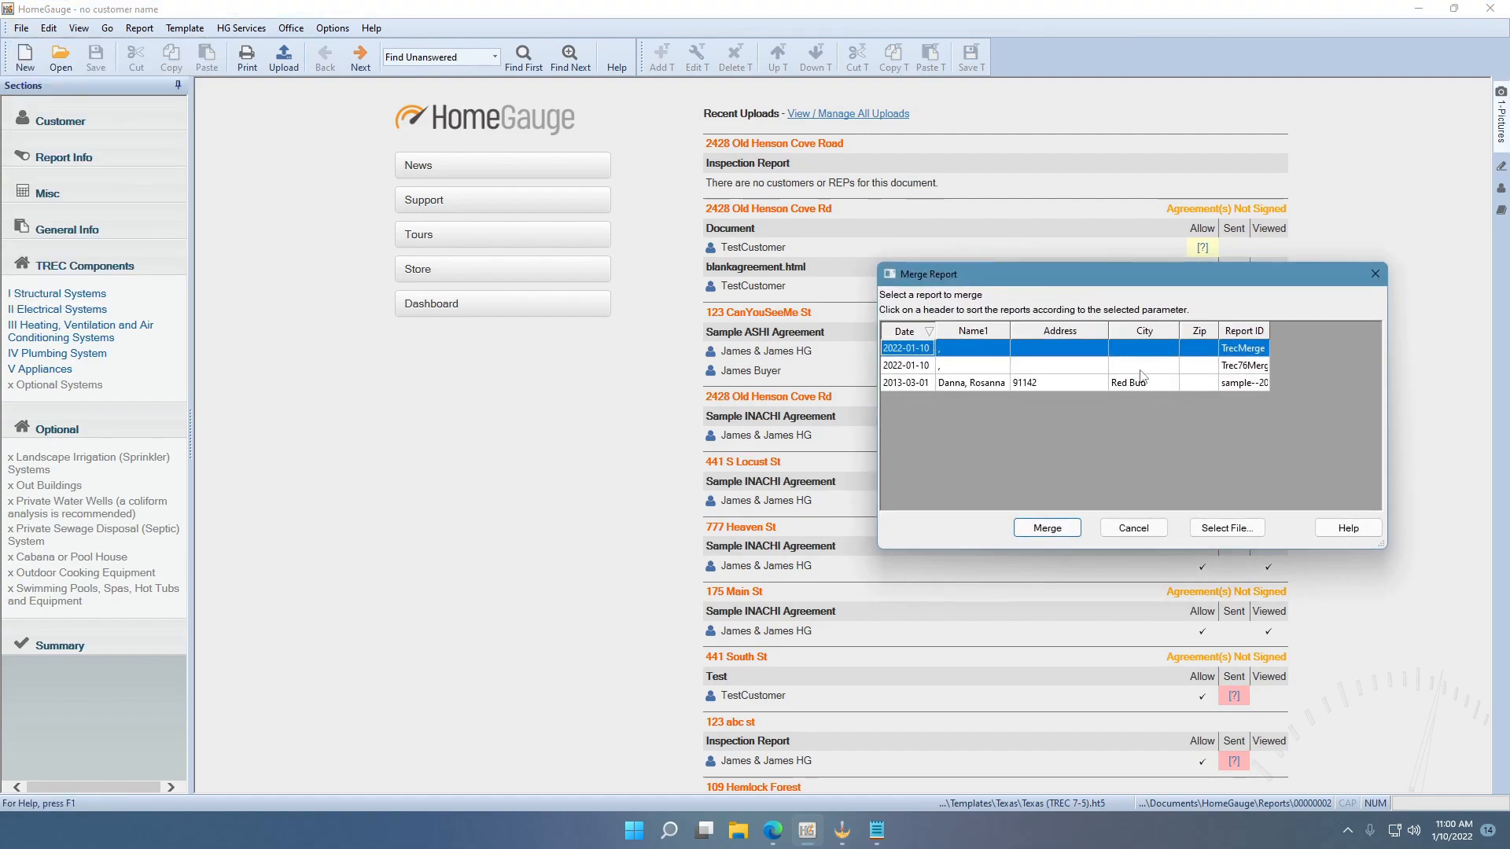
click(1197, 349)
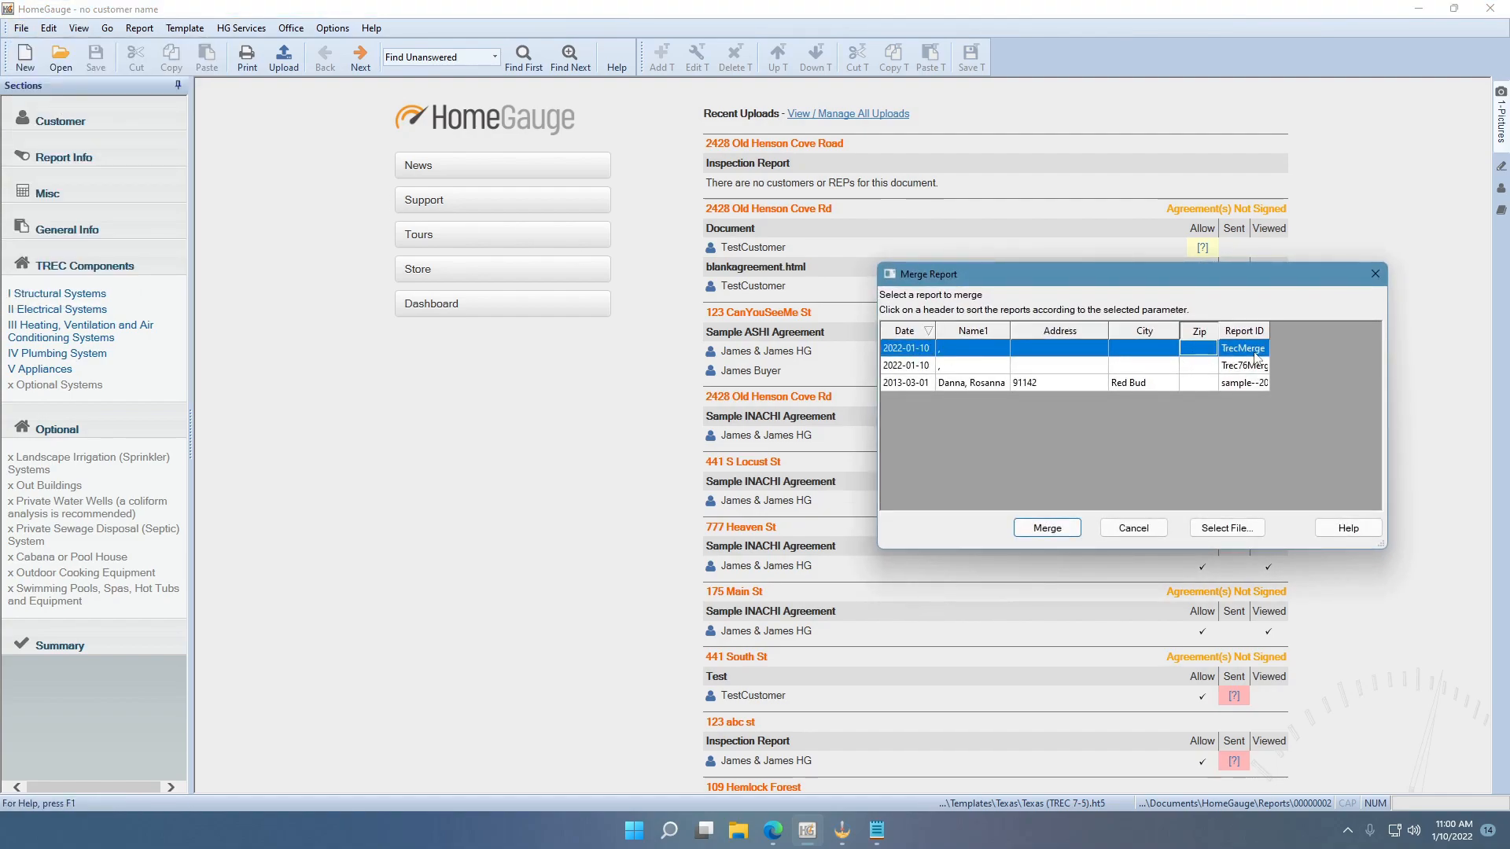
click(903, 346)
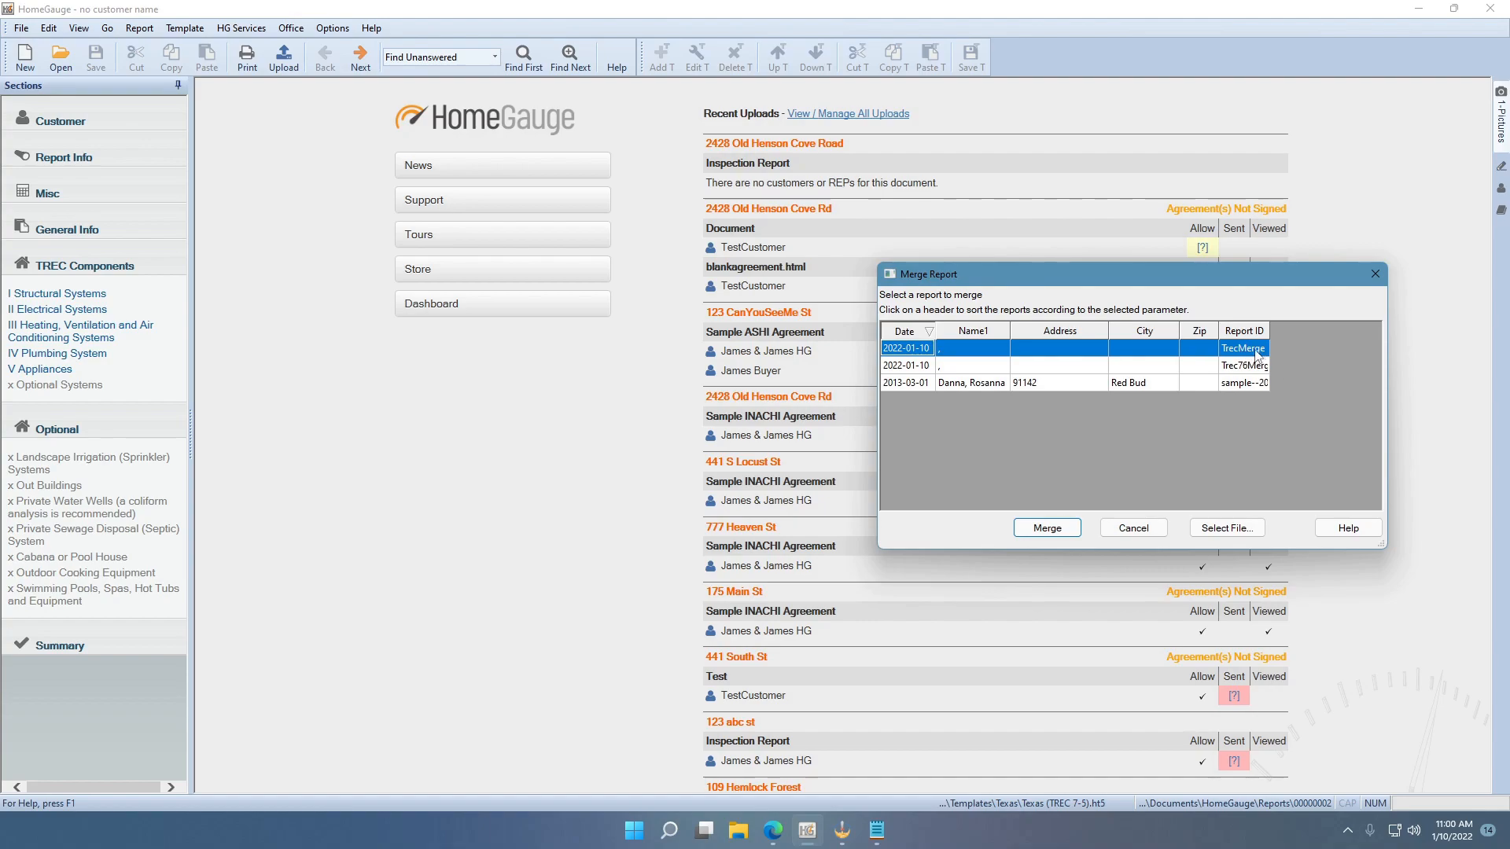
click(1046, 527)
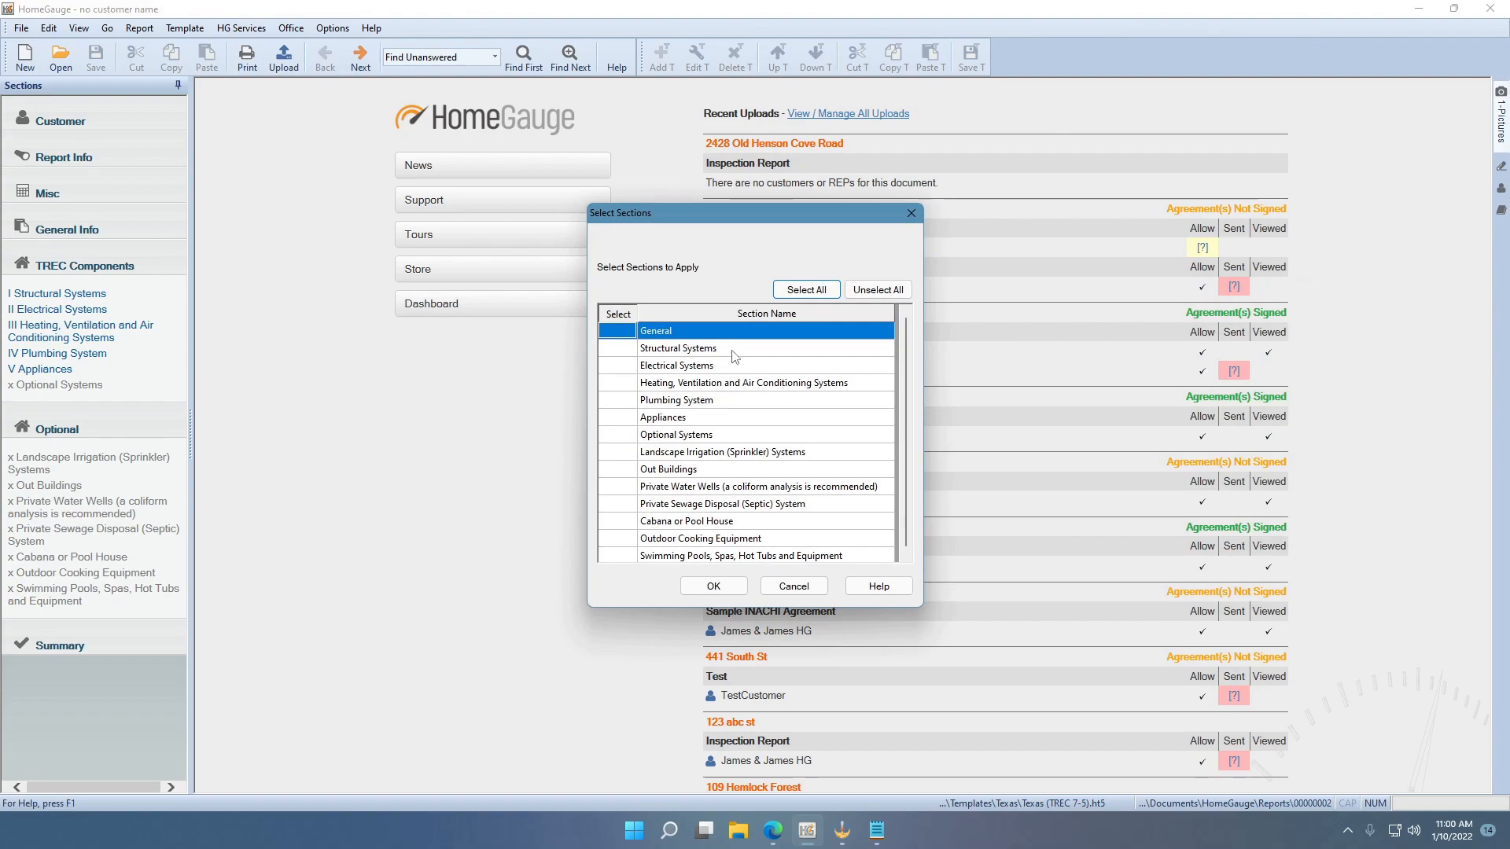
click(802, 292)
click(729, 591)
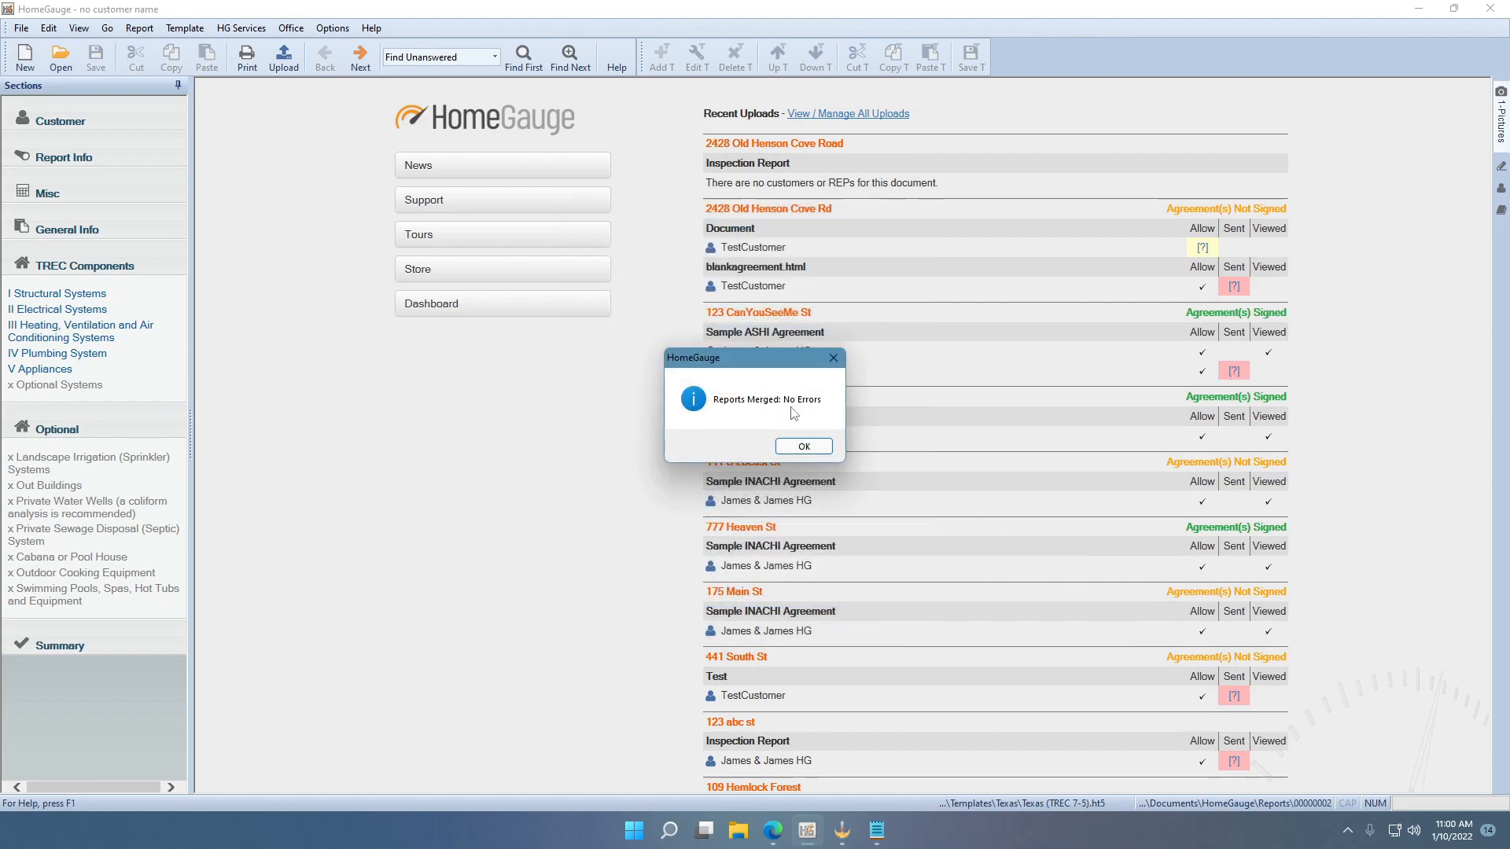
click(806, 448)
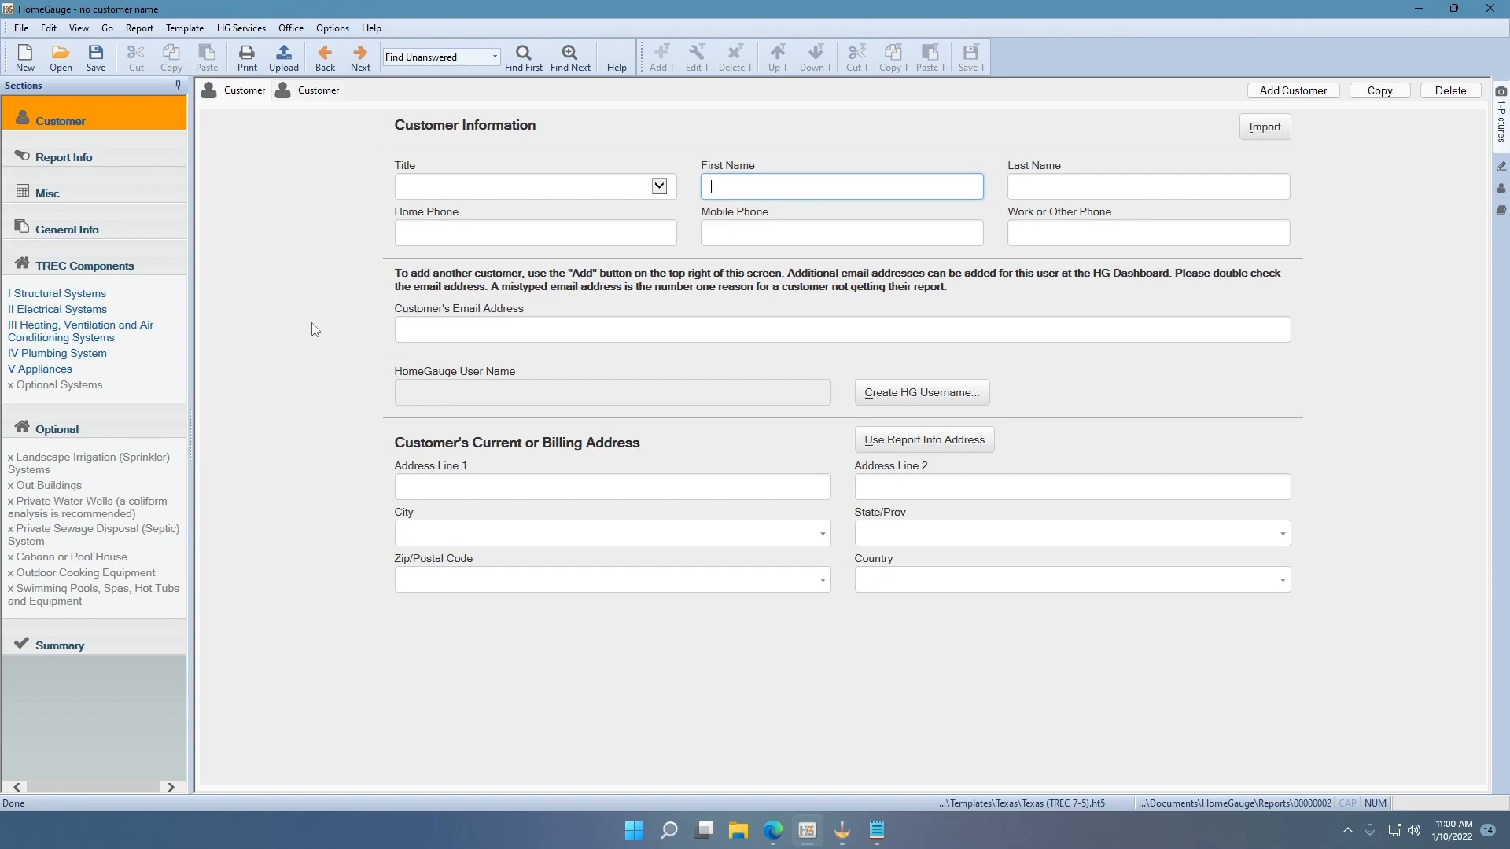
Step: Examine the merged Structural Systems and Plumbing System items, including item F, Gas Distribution Systems and Gas Appliances
click(60, 293)
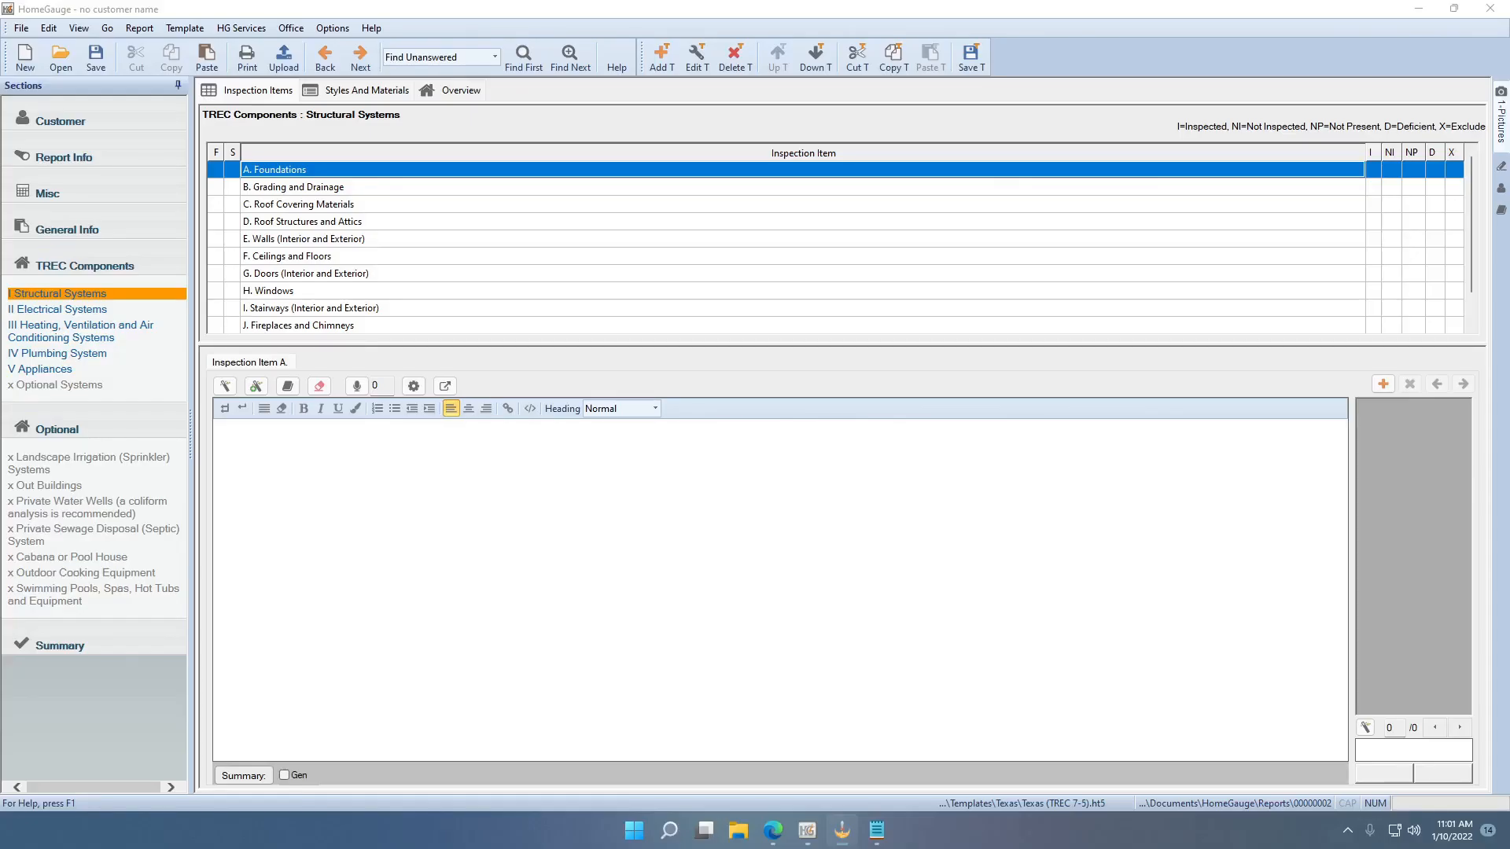
click(79, 360)
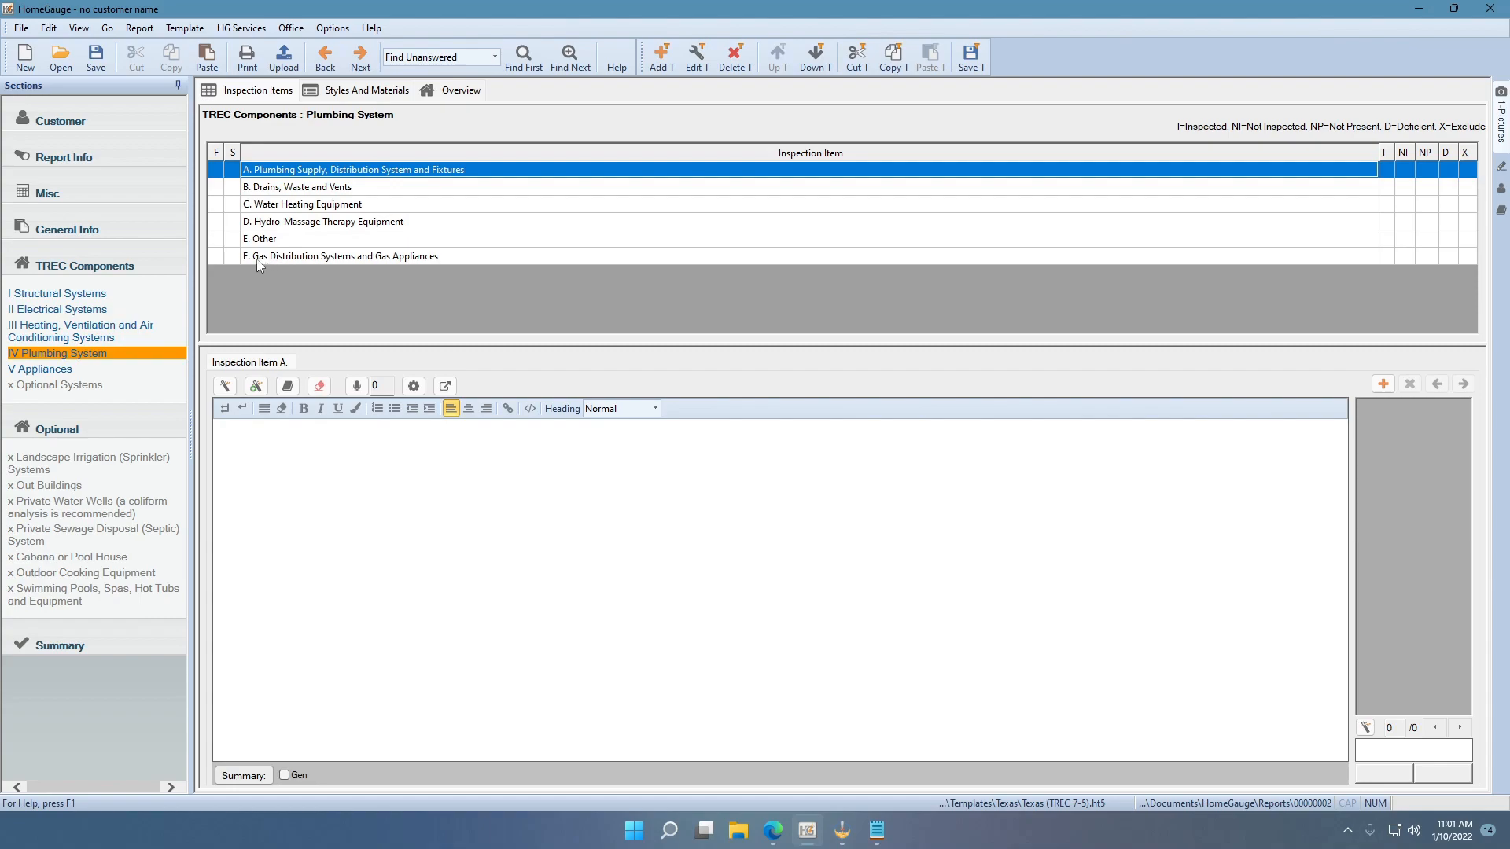
click(367, 258)
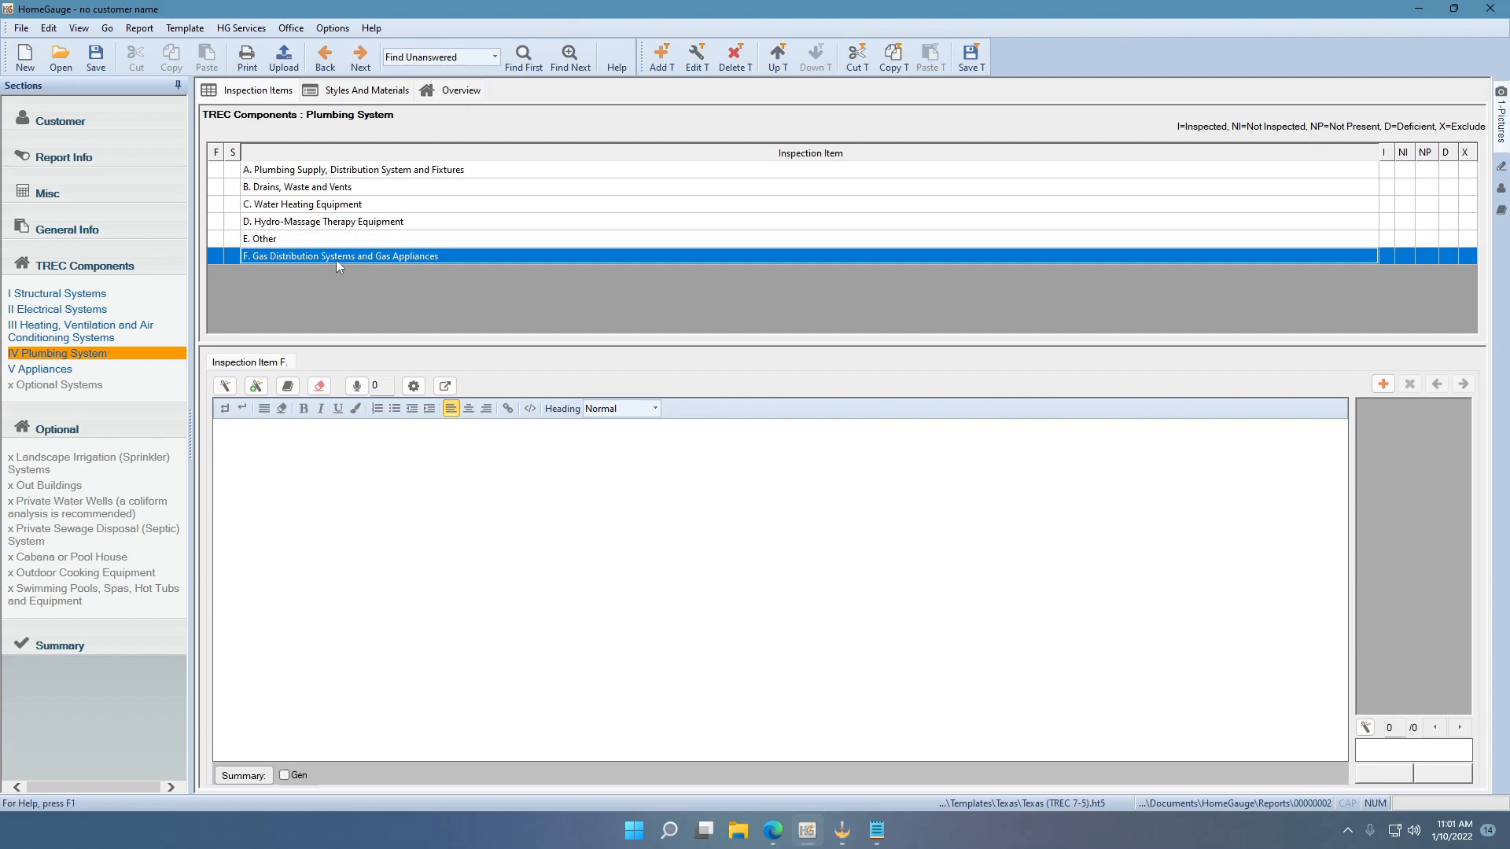
Step: Move the Gas Distribution Systems and Gas Appliances item above Other in the Plumbing System list
click(778, 58)
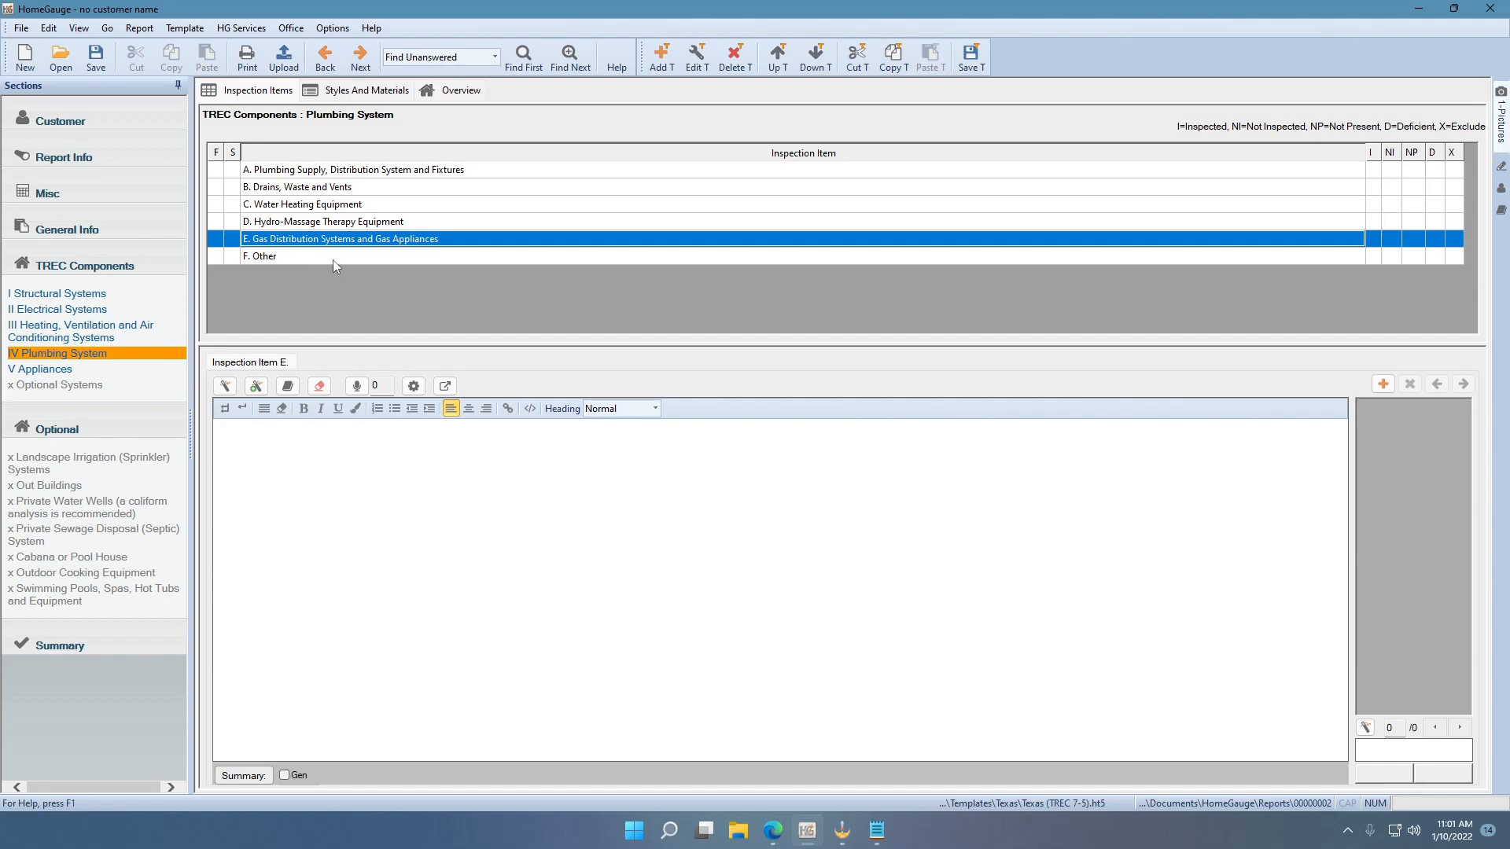
Step: Delete item G, Private Sewage Disposal System, from the Optional Systems section
click(100, 390)
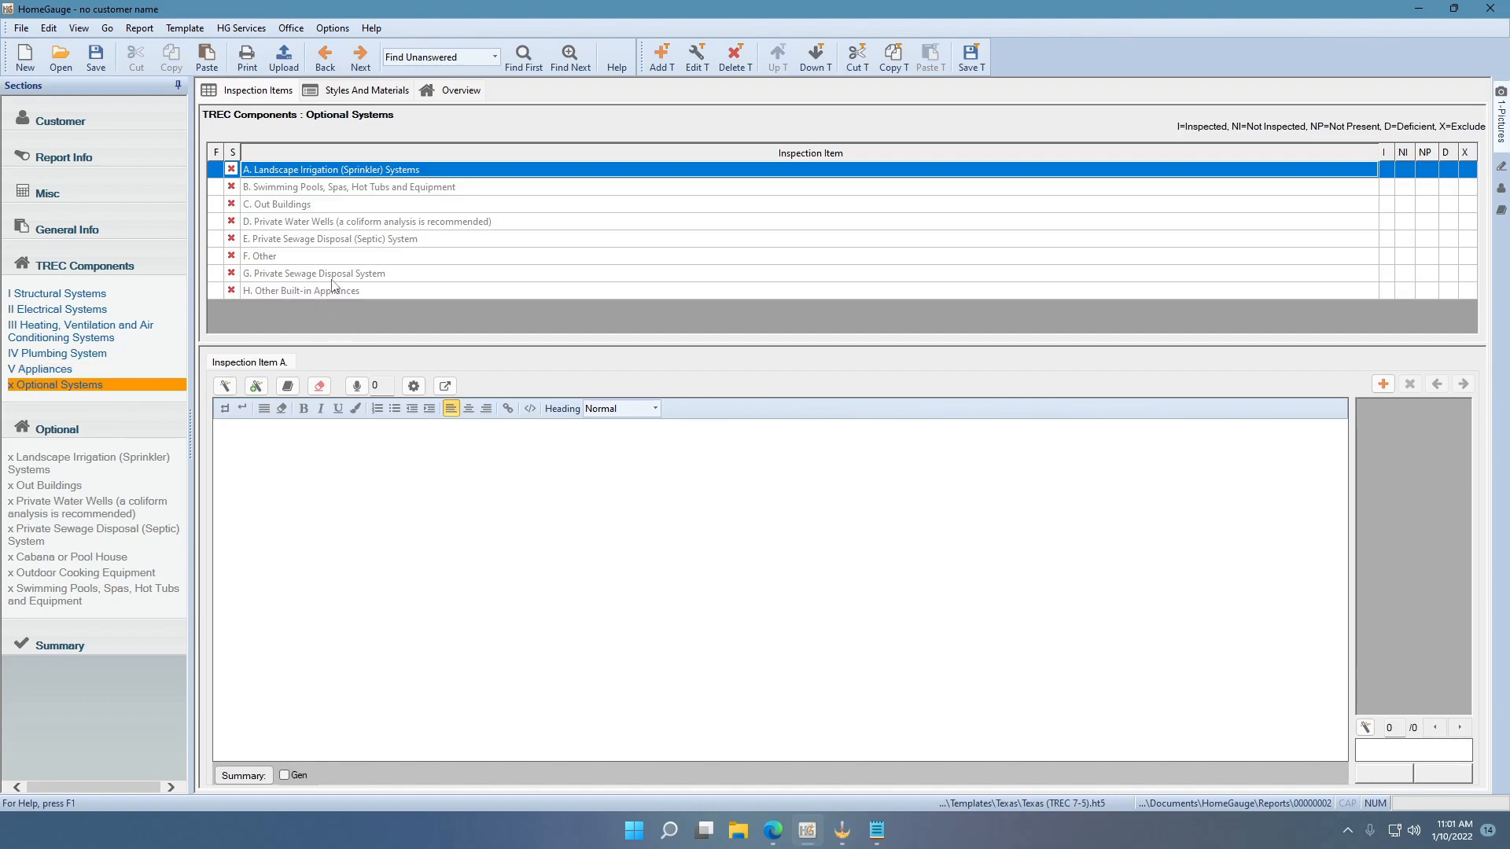
click(361, 276)
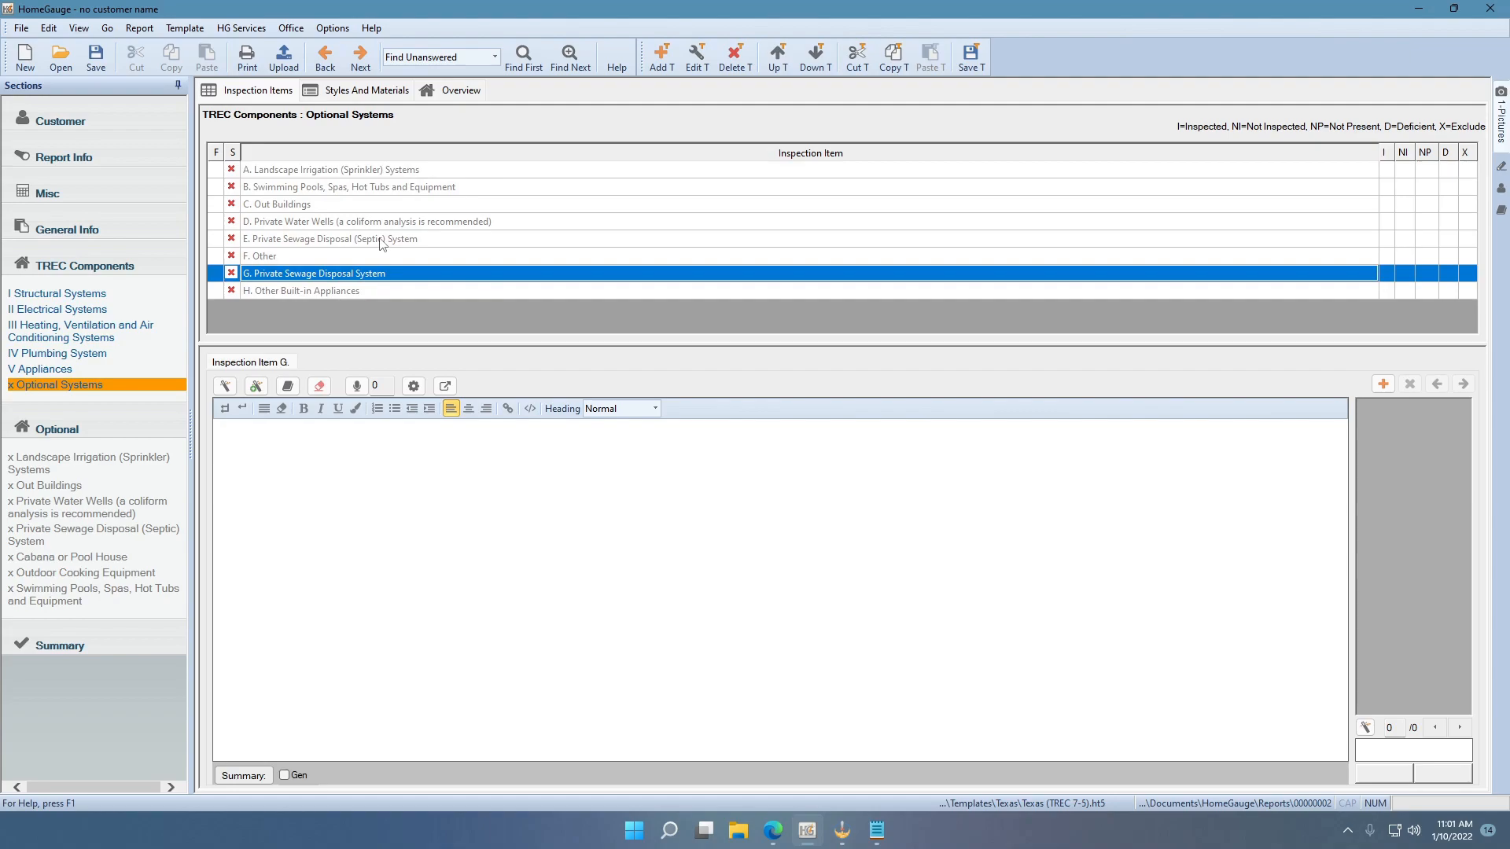
click(300, 295)
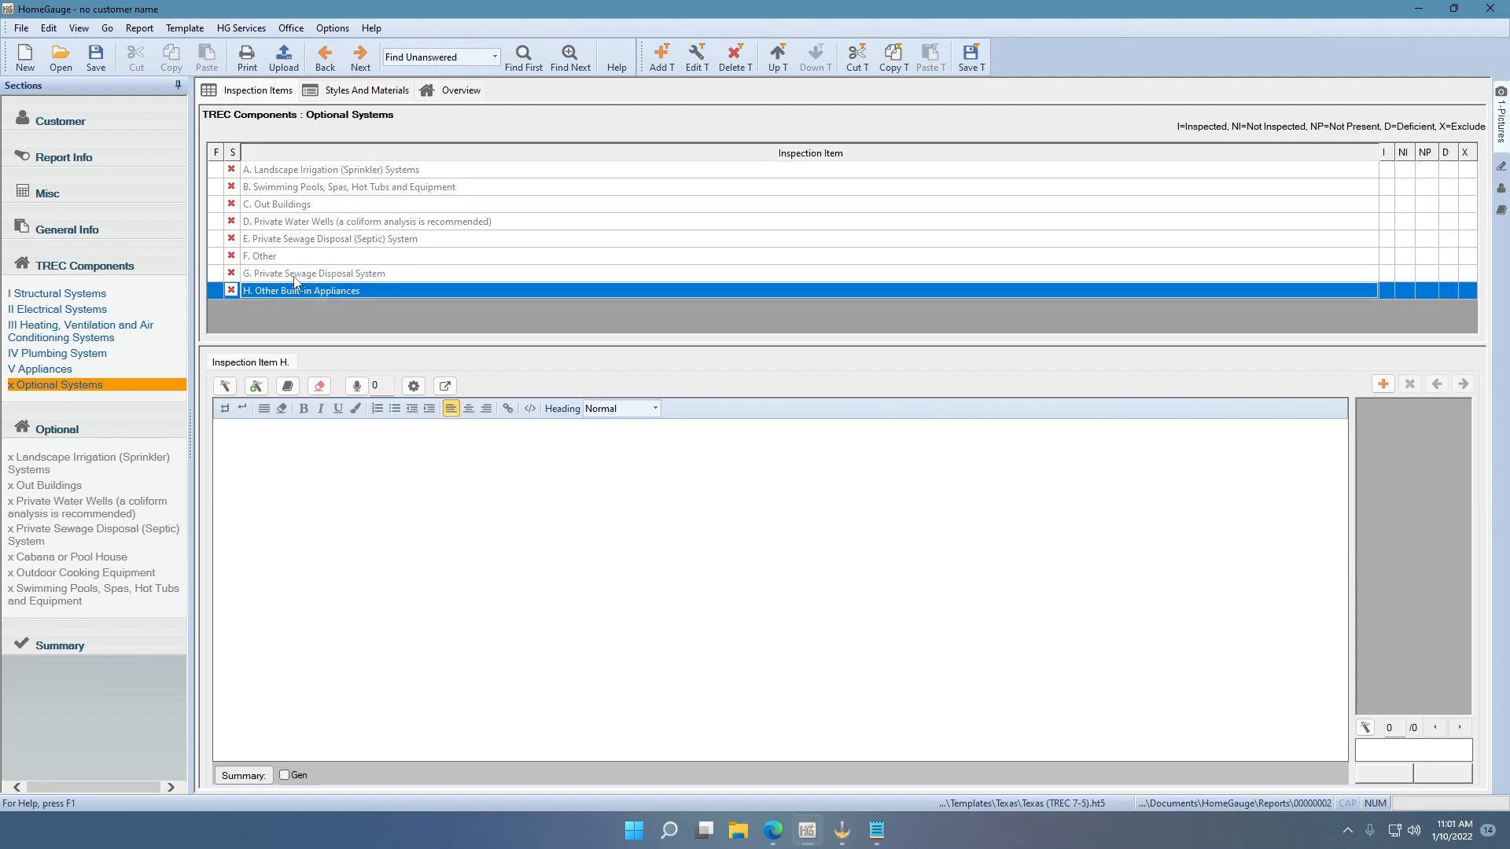
click(296, 277)
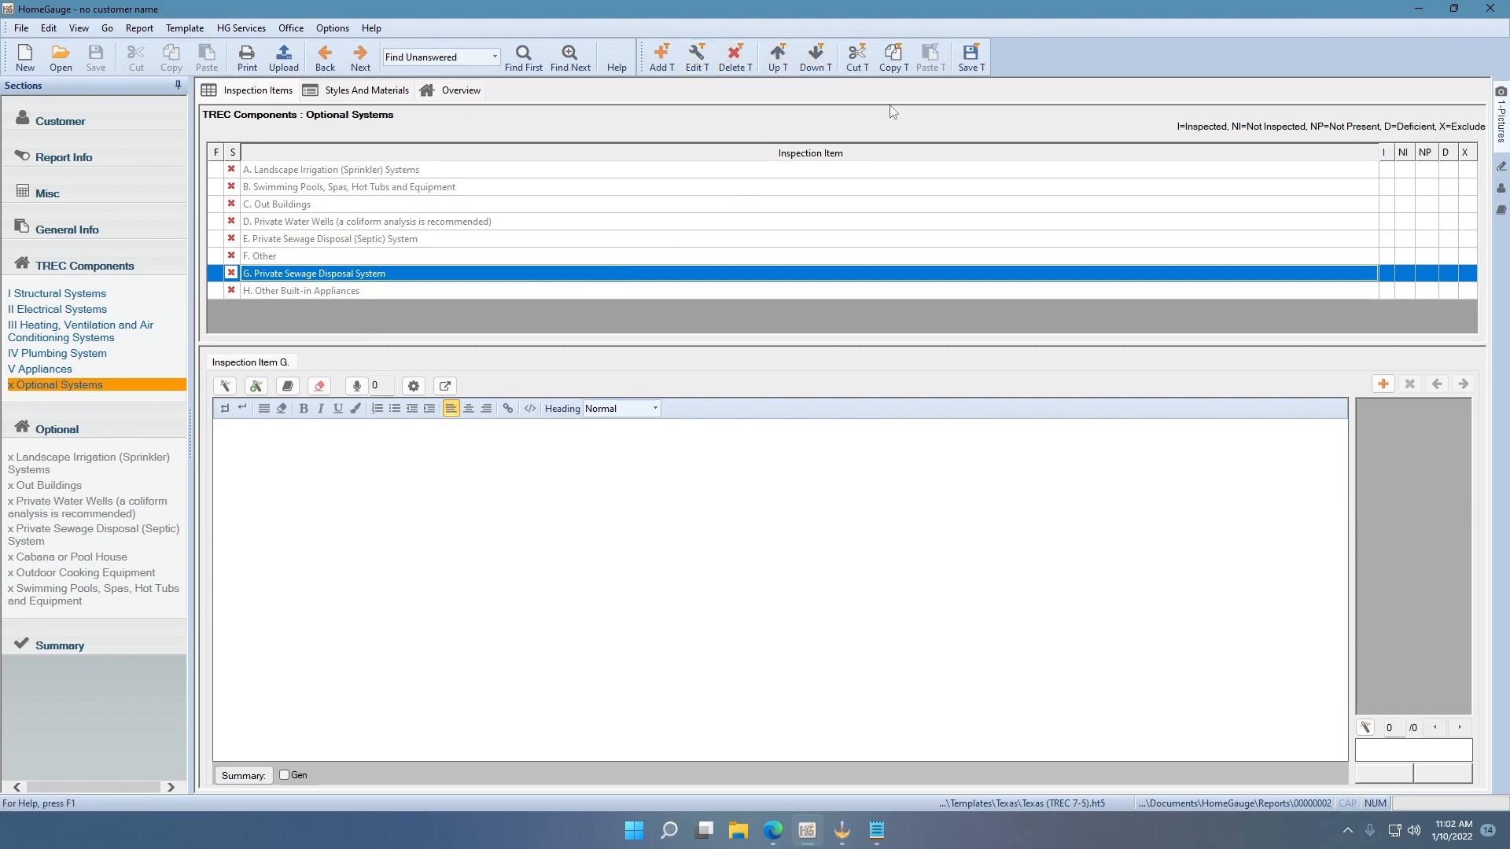
click(730, 55)
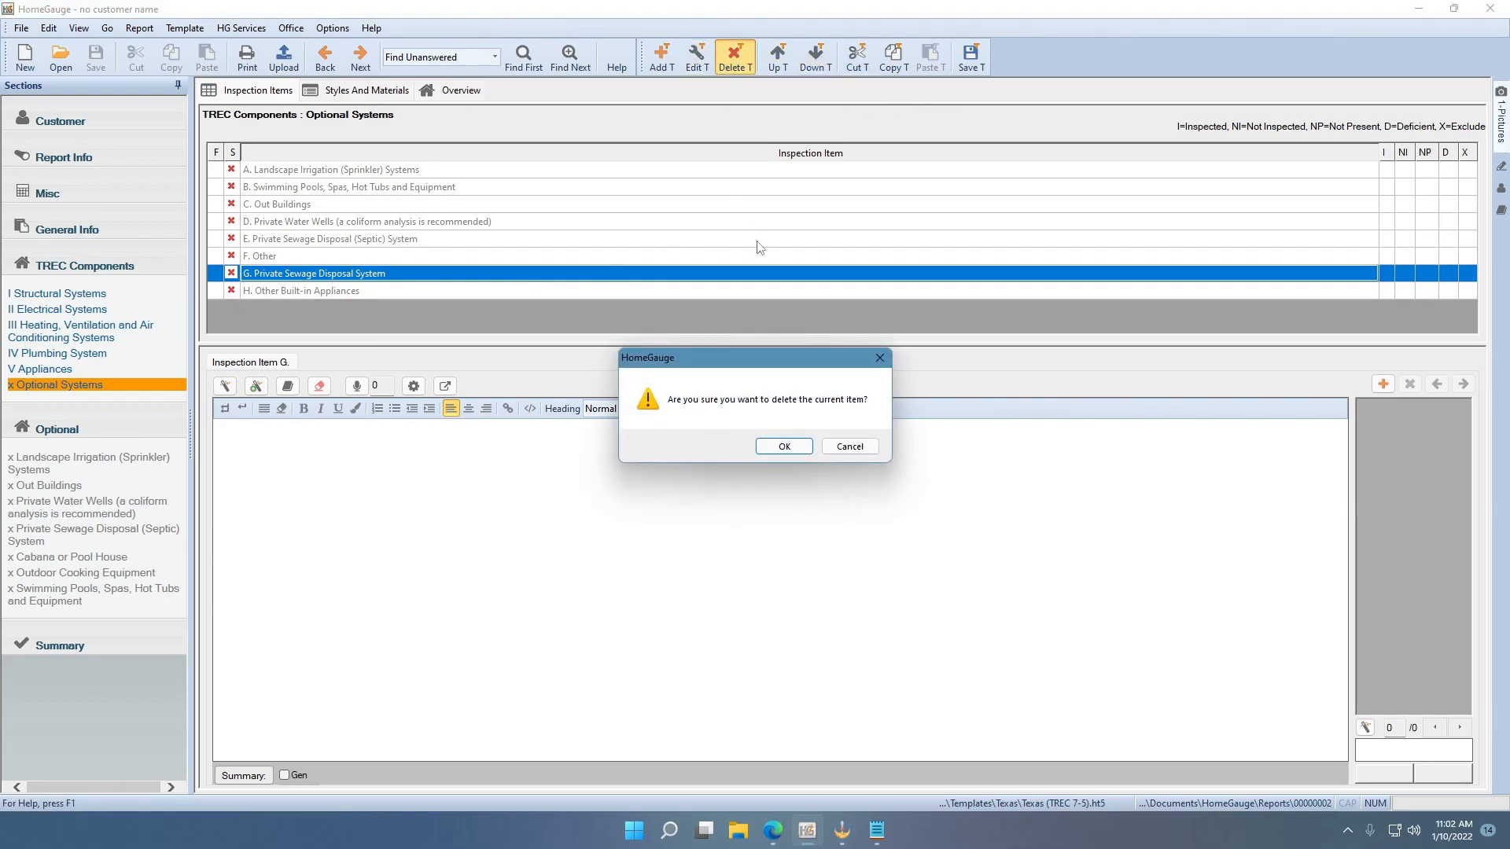
click(766, 446)
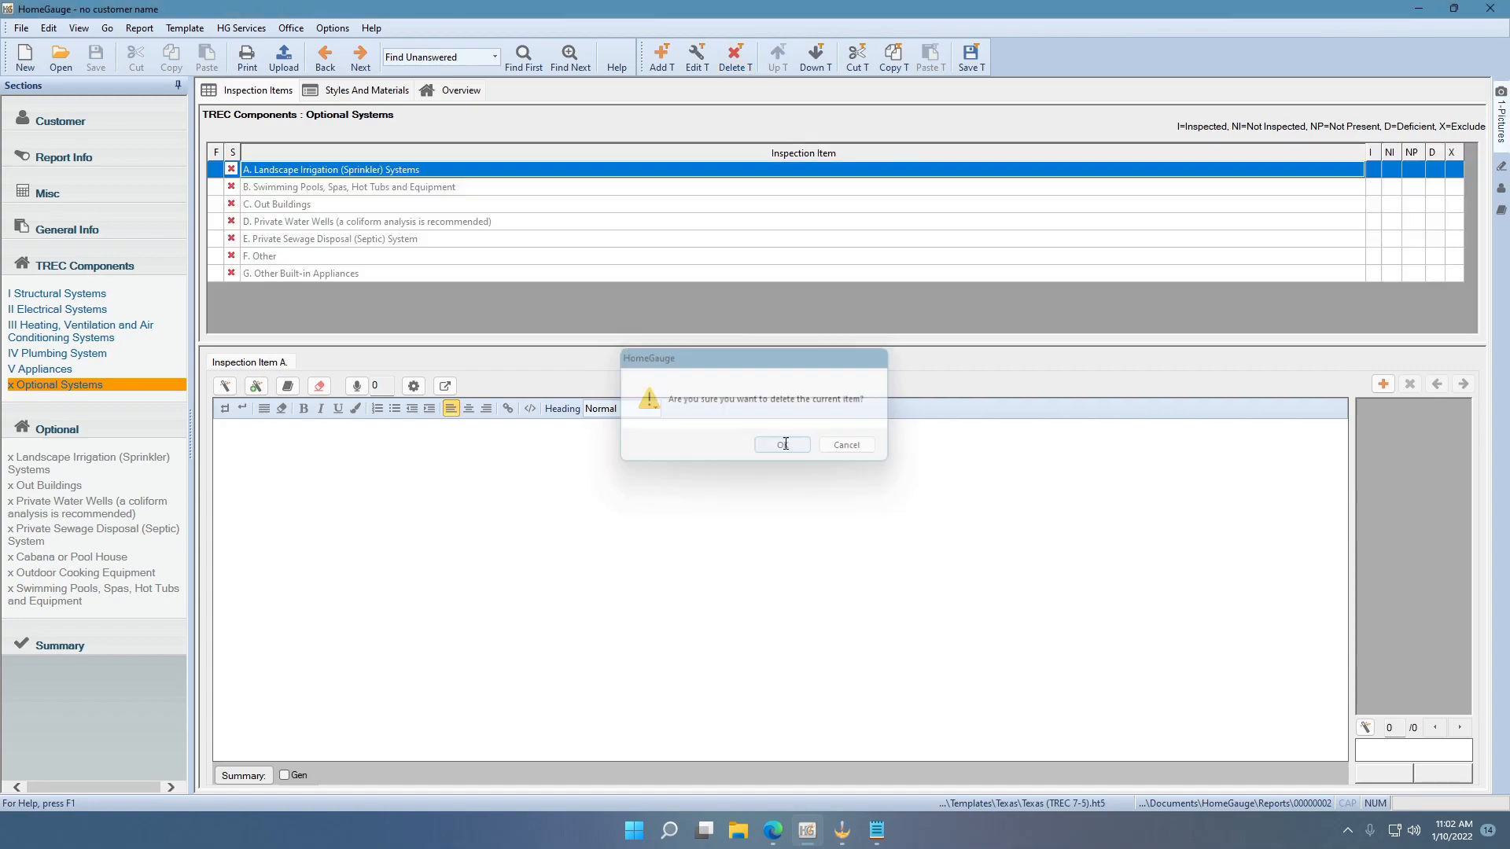
Step: Remove "(Septic)" from the name of Optional Systems item E so it reads Private Sewage Disposal System
click(399, 244)
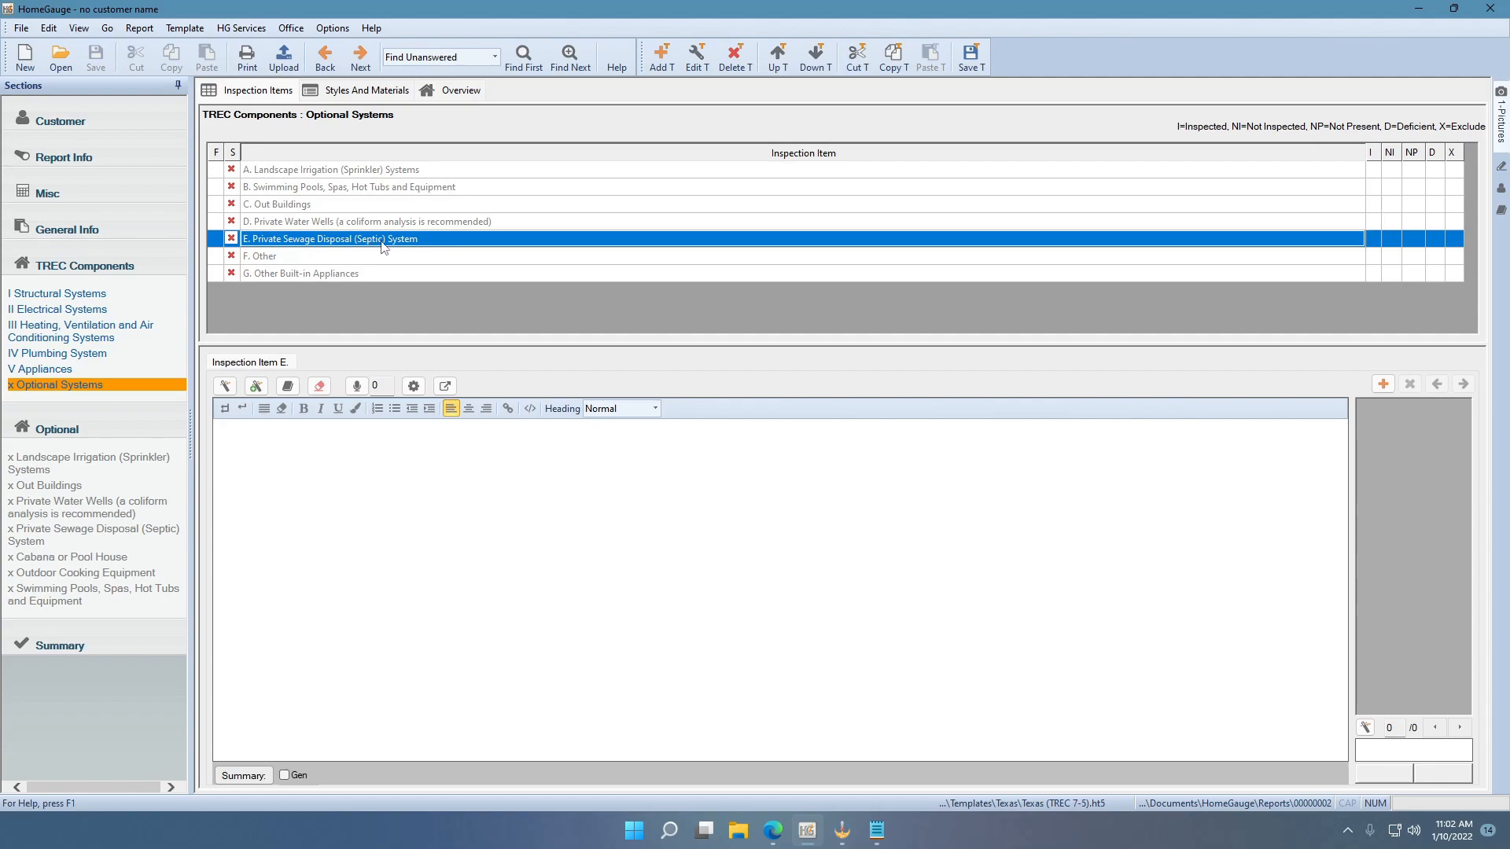
click(697, 56)
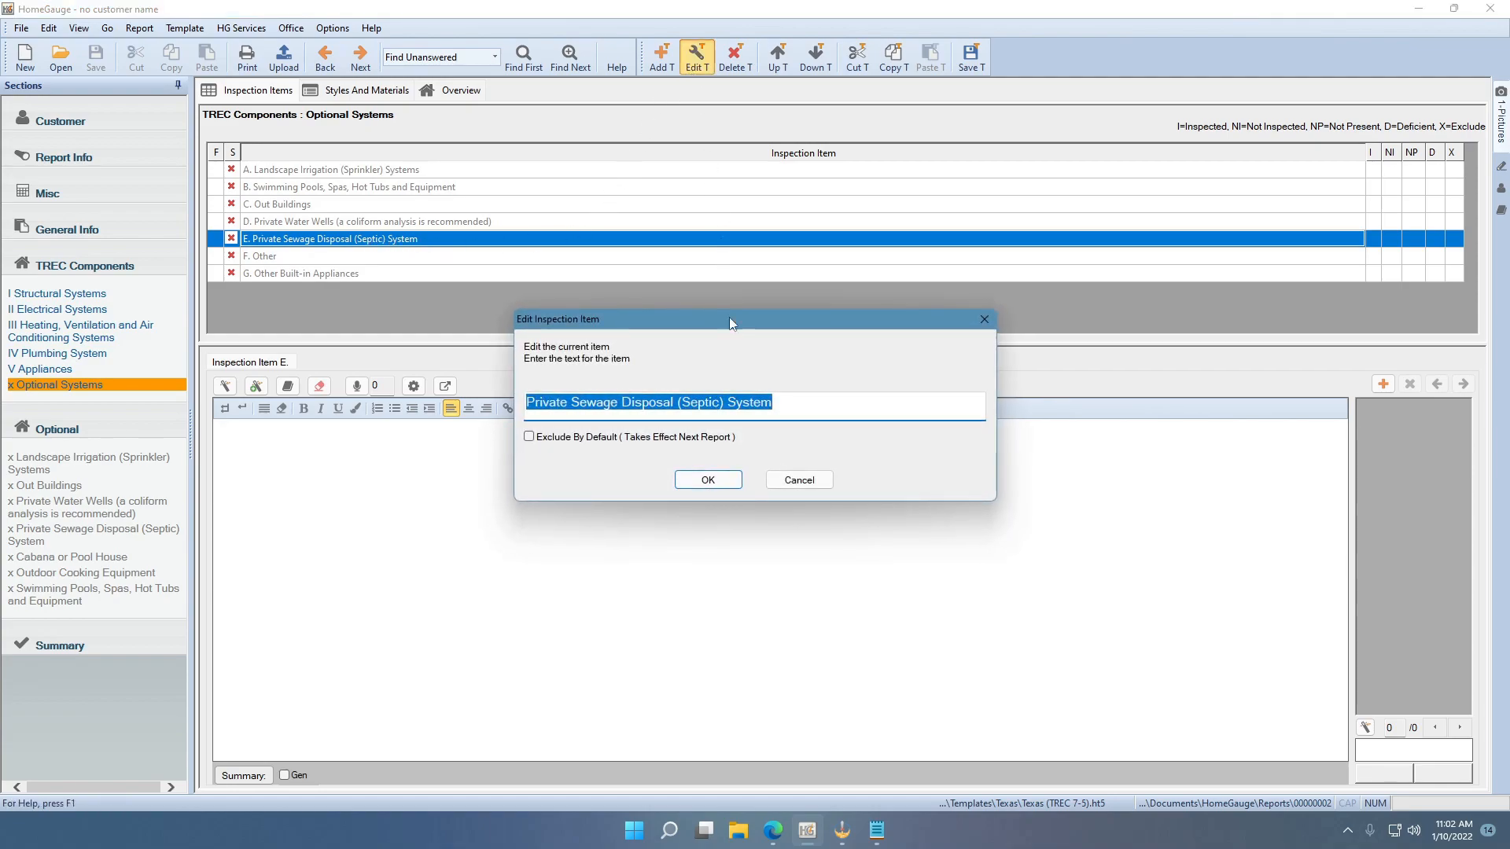
click(727, 401)
drag(786, 402, 527, 402)
click(673, 402)
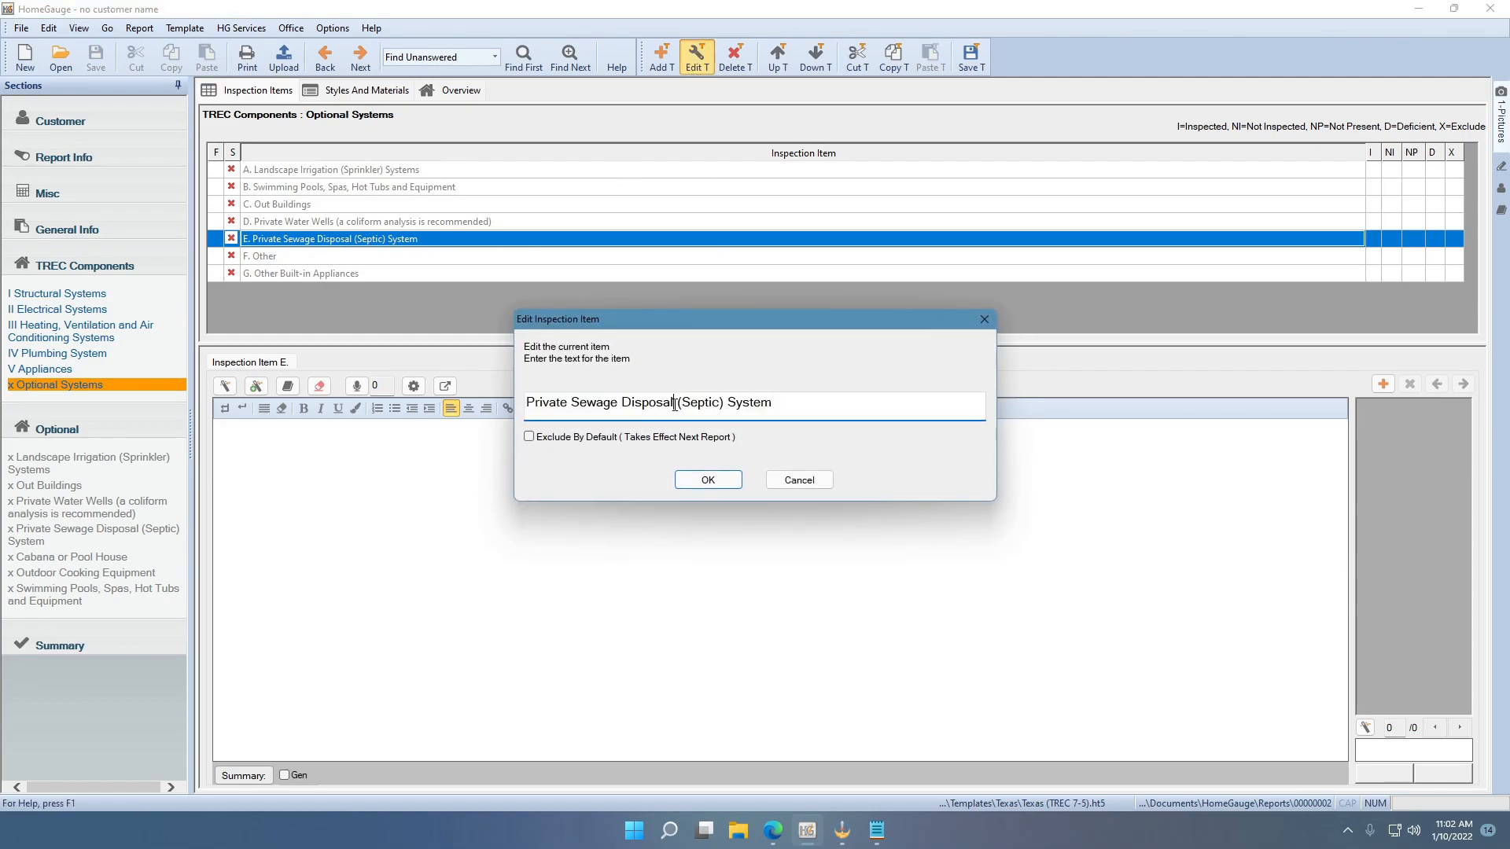
drag(728, 402, 675, 402)
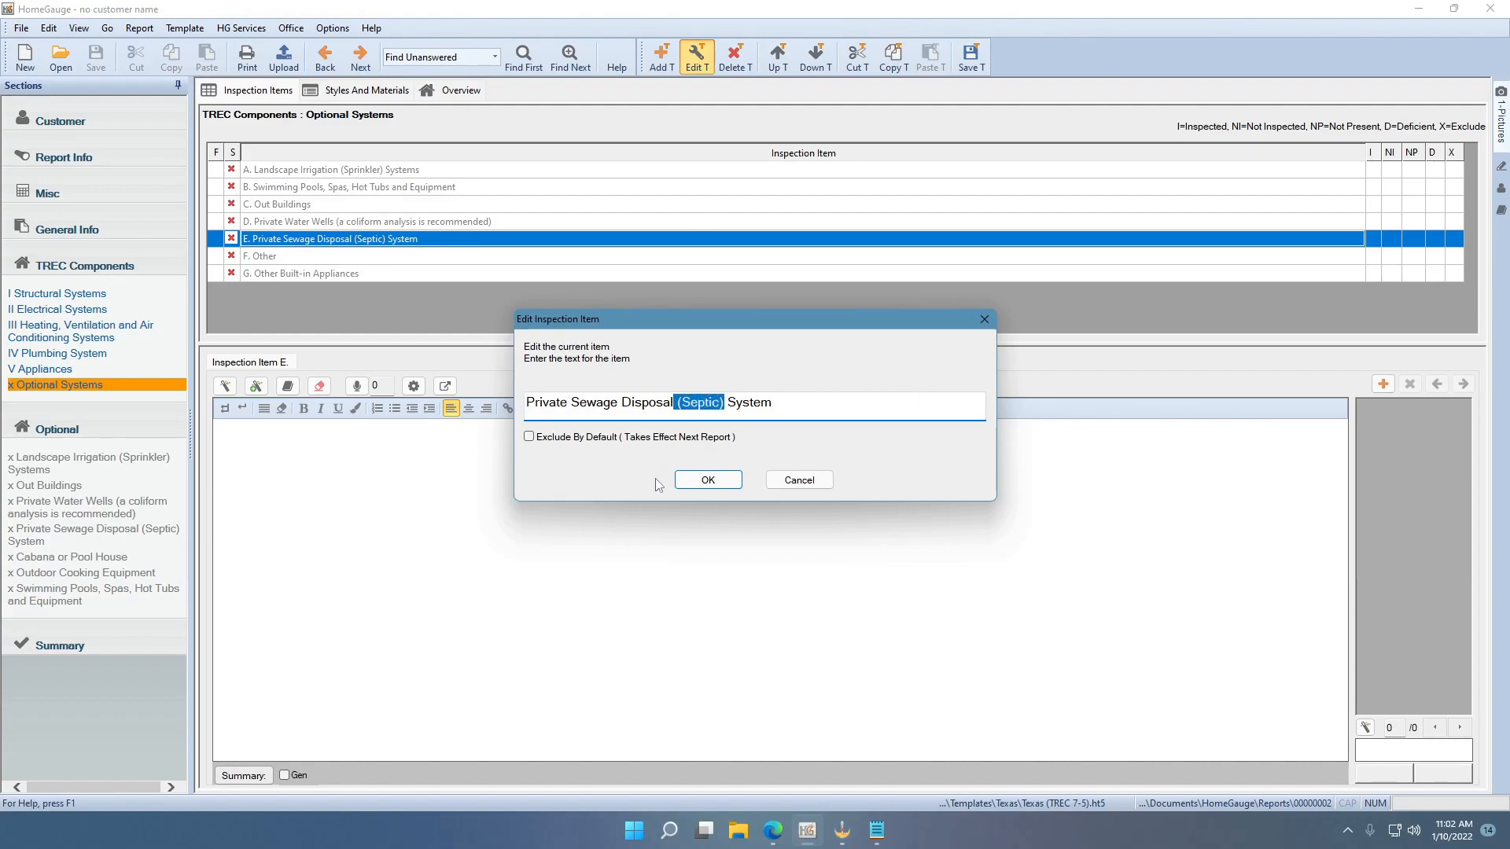
key(Delete)
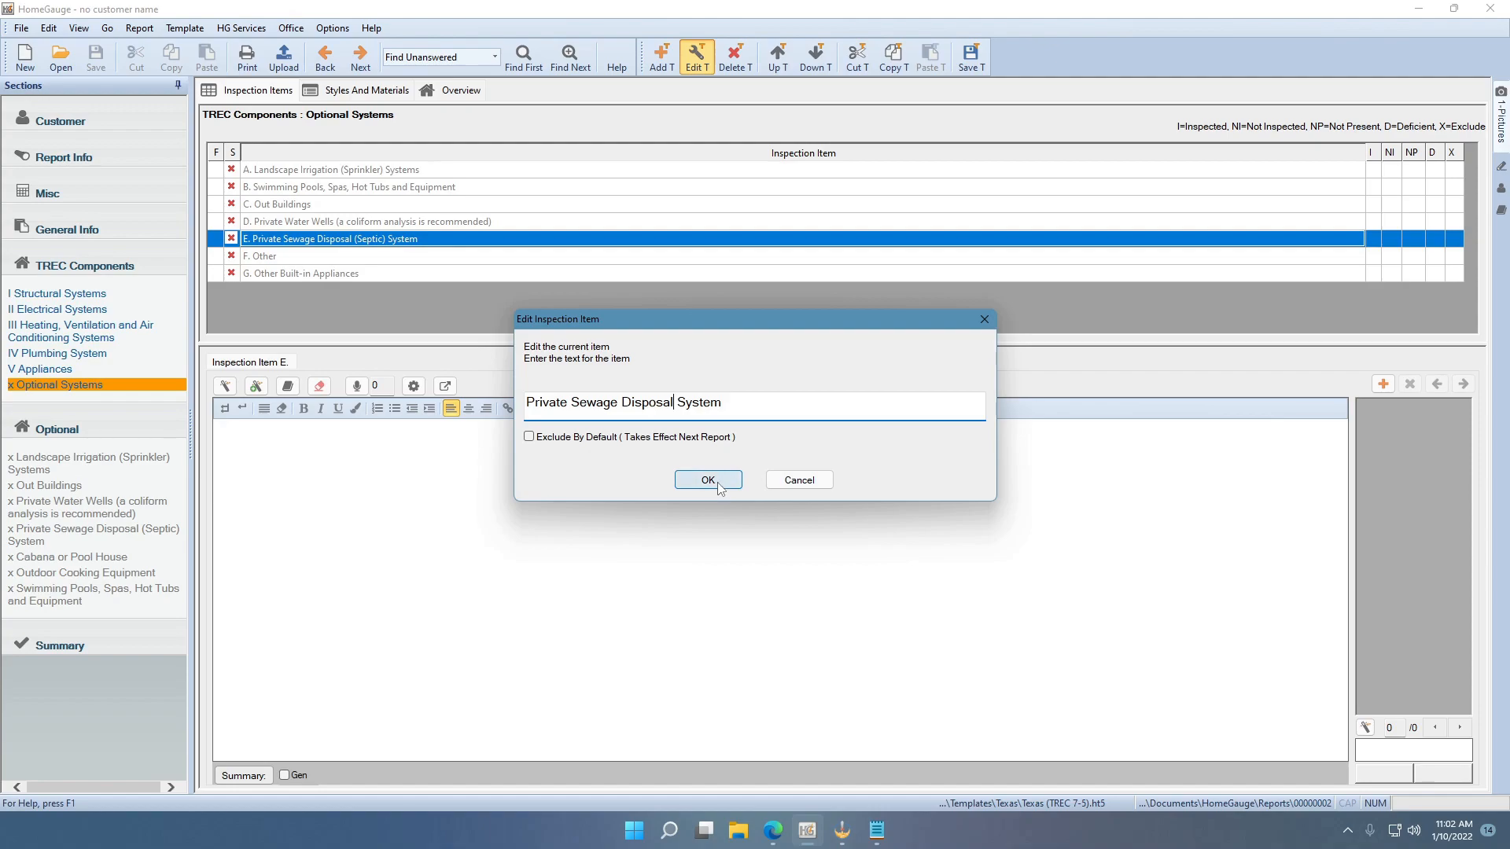
click(716, 481)
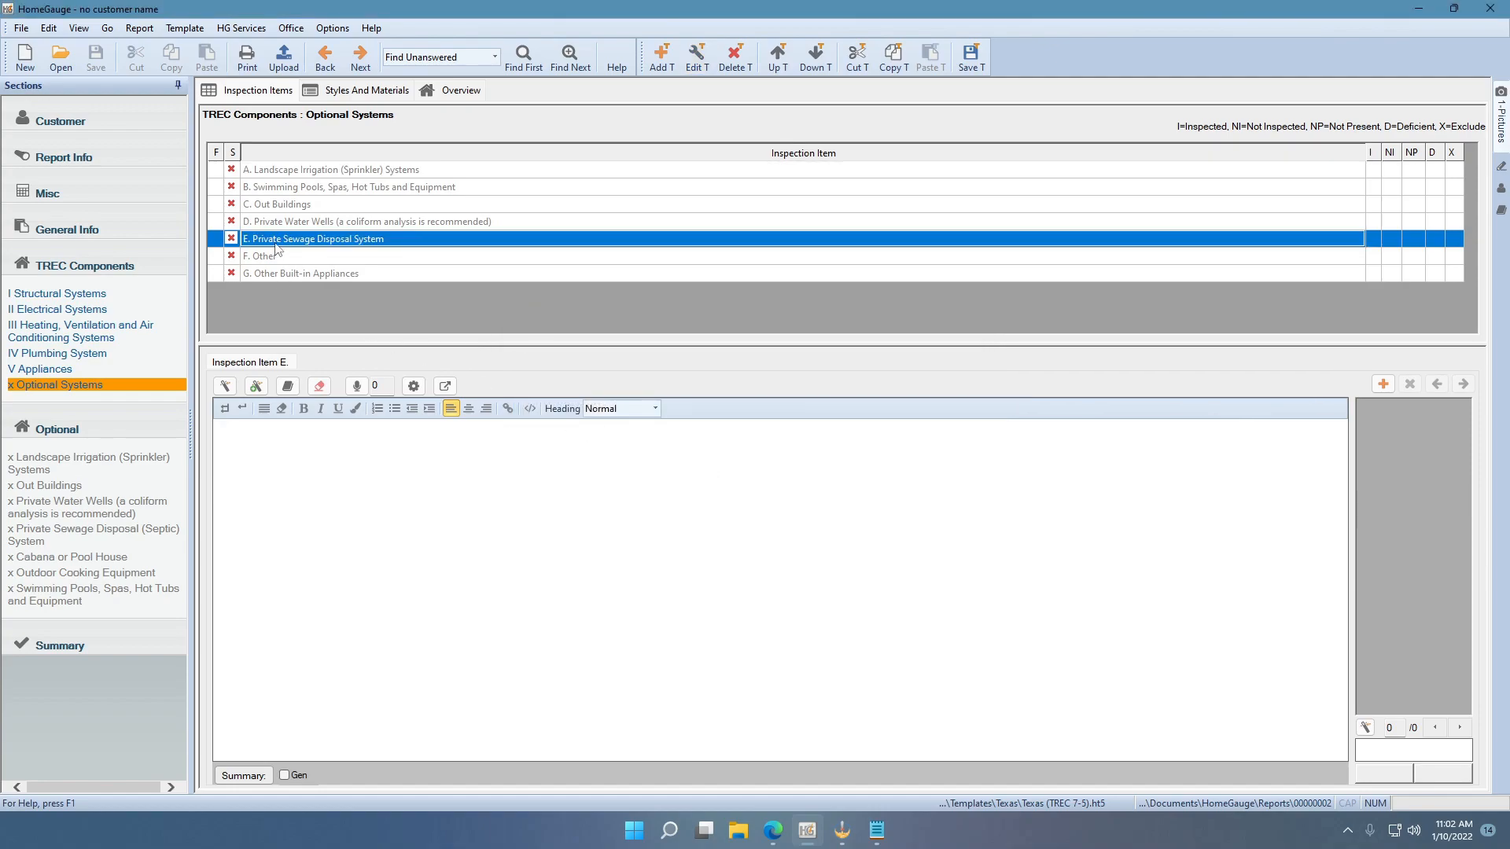
Step: Move the Other Built-in Appliances item above Other in the Optional Systems list
click(318, 274)
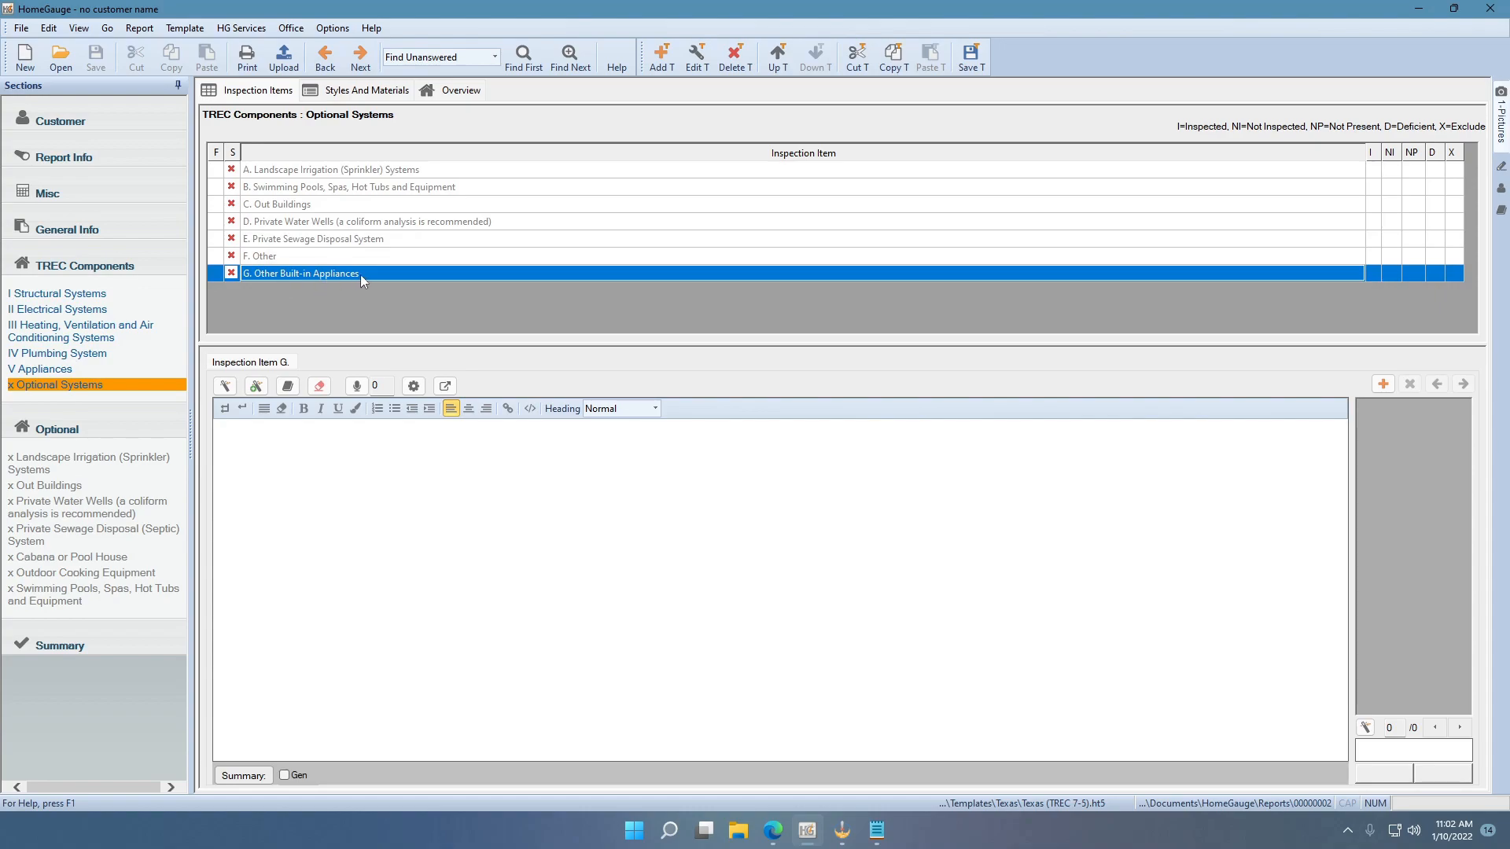
click(779, 59)
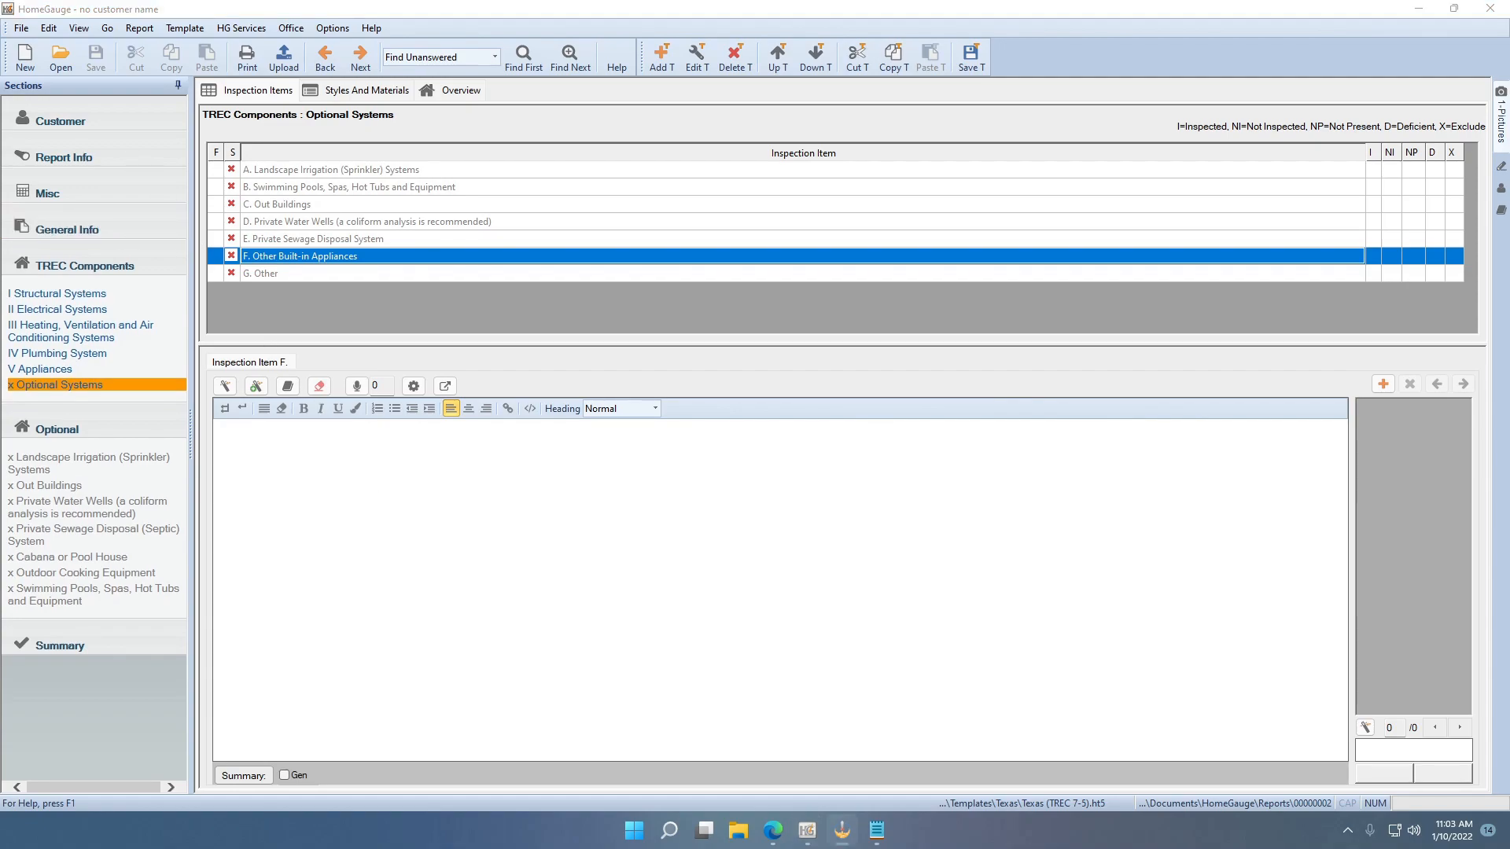
Step: Save the edited template under the existing Texas (TREC 7-6).ht5 name in the Texas category
click(21, 28)
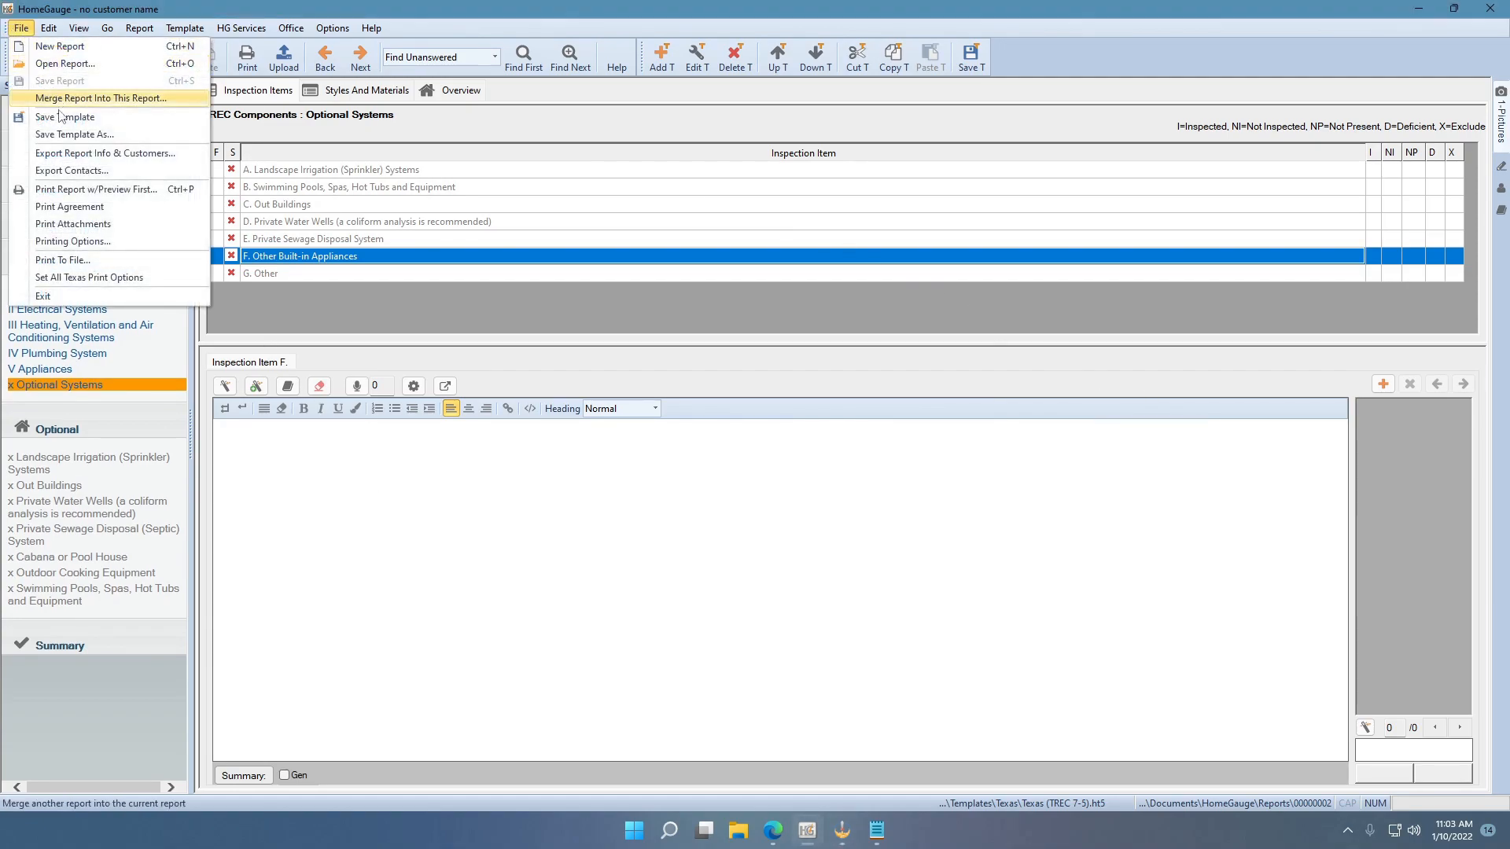
click(62, 135)
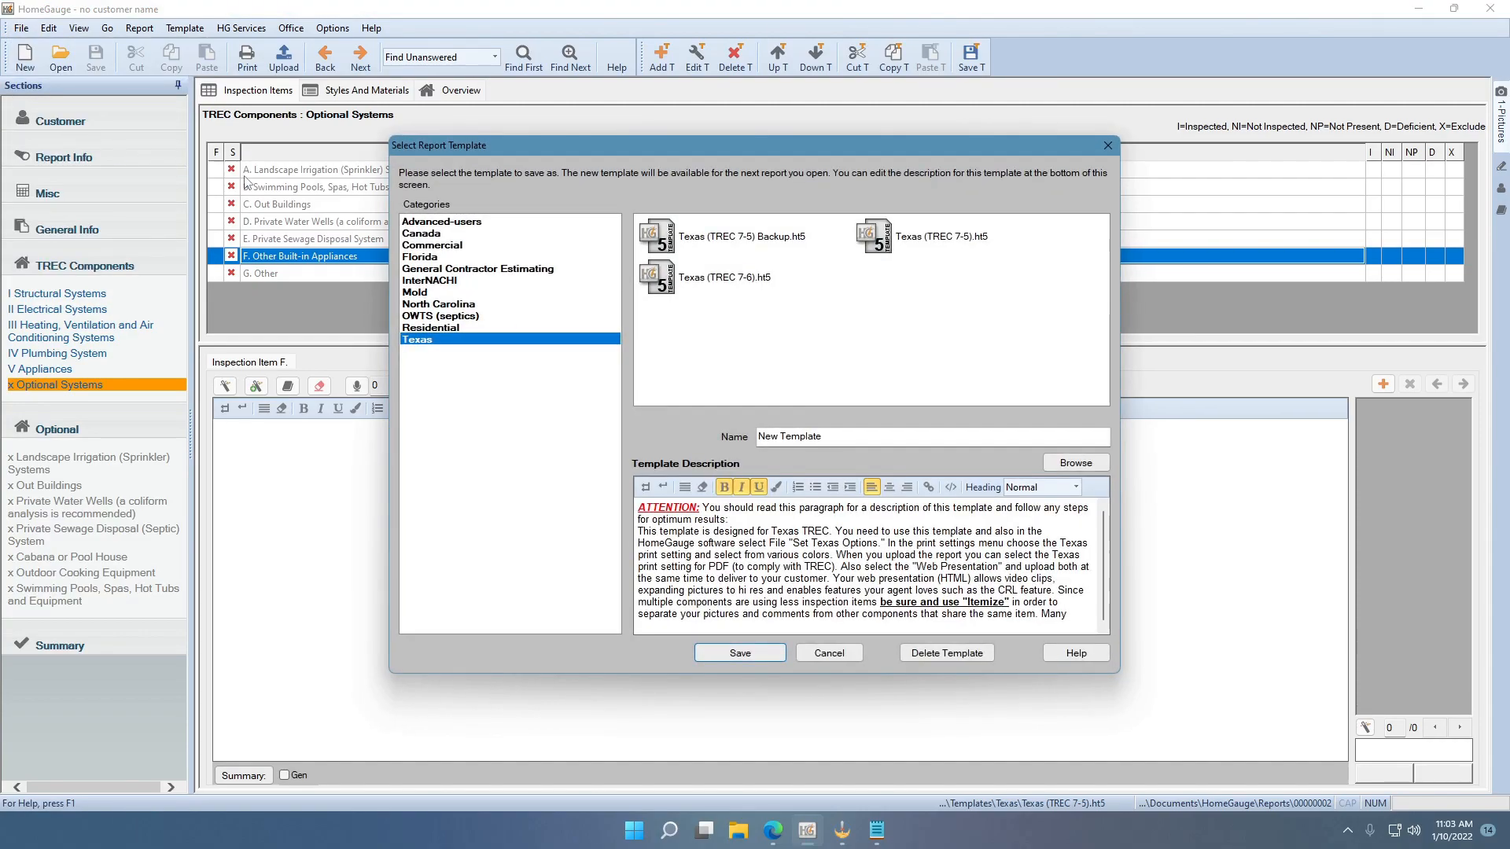
click(735, 285)
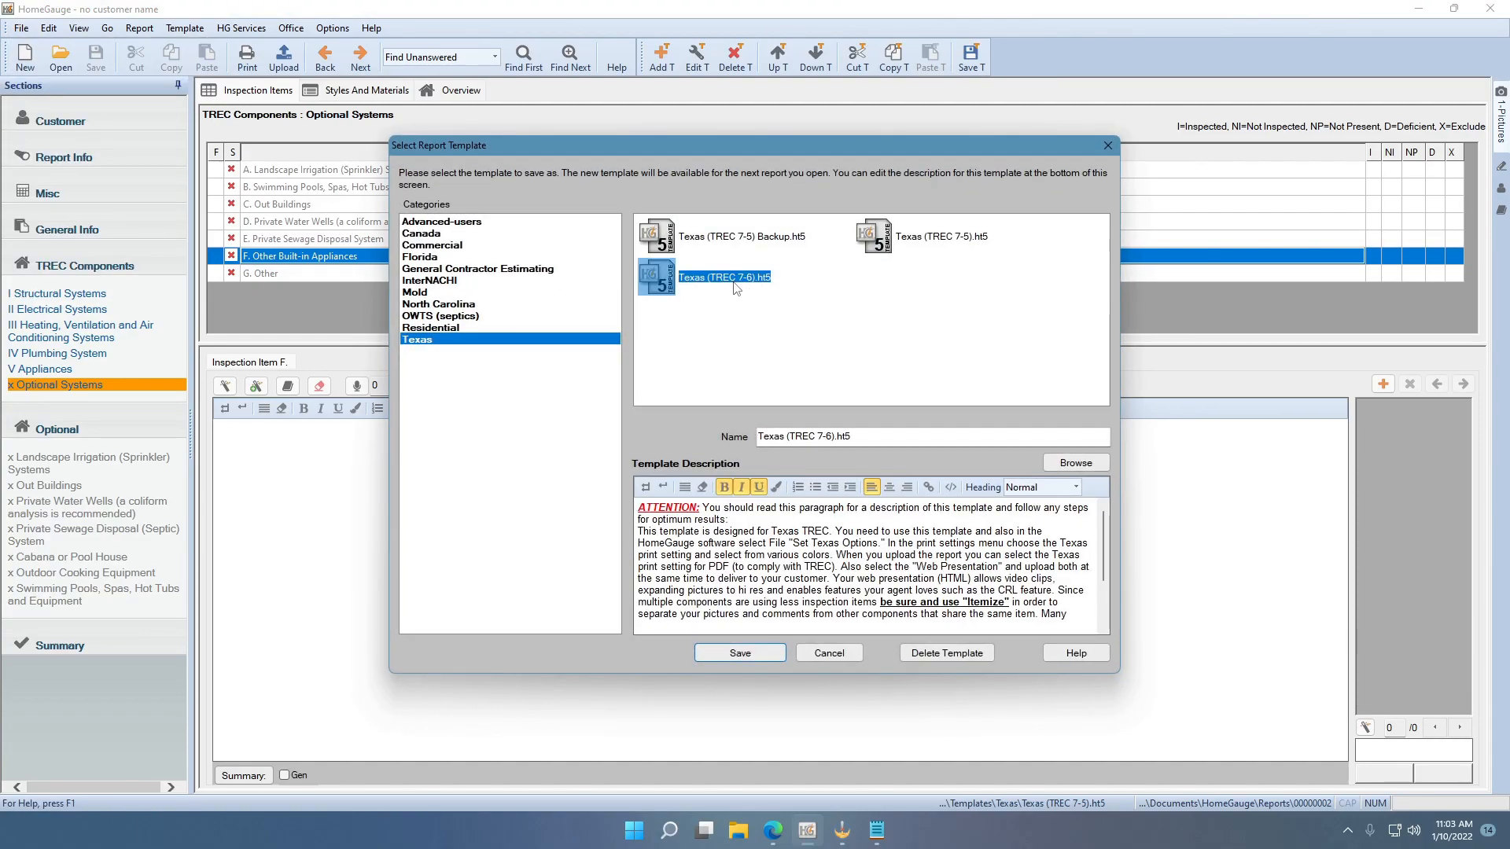
click(743, 653)
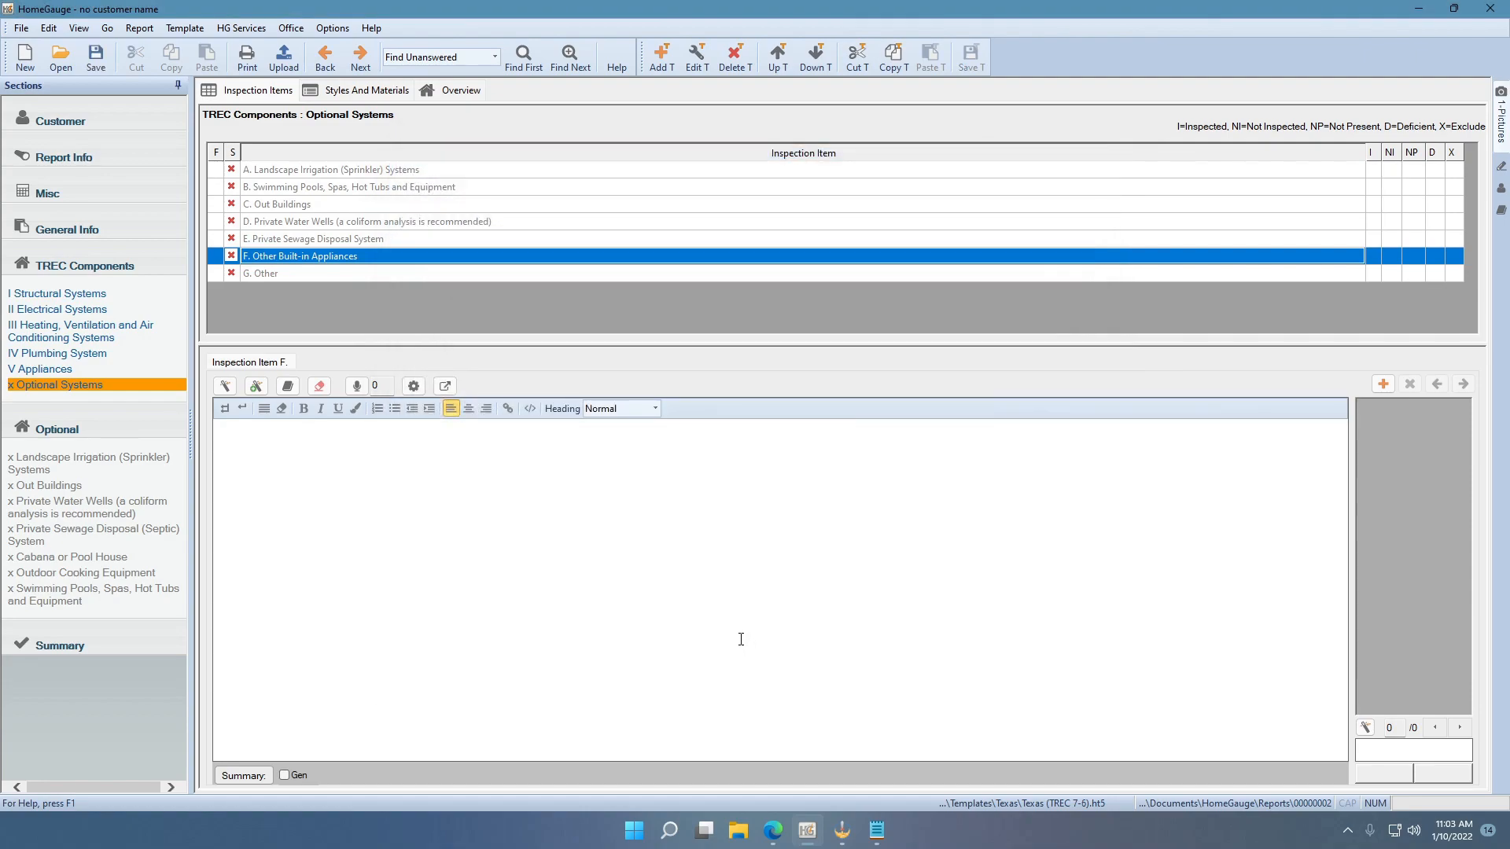
Step: Start a new report from the Texas (TREC 7-6).ht5 template, discarding the changes to the current report
click(26, 56)
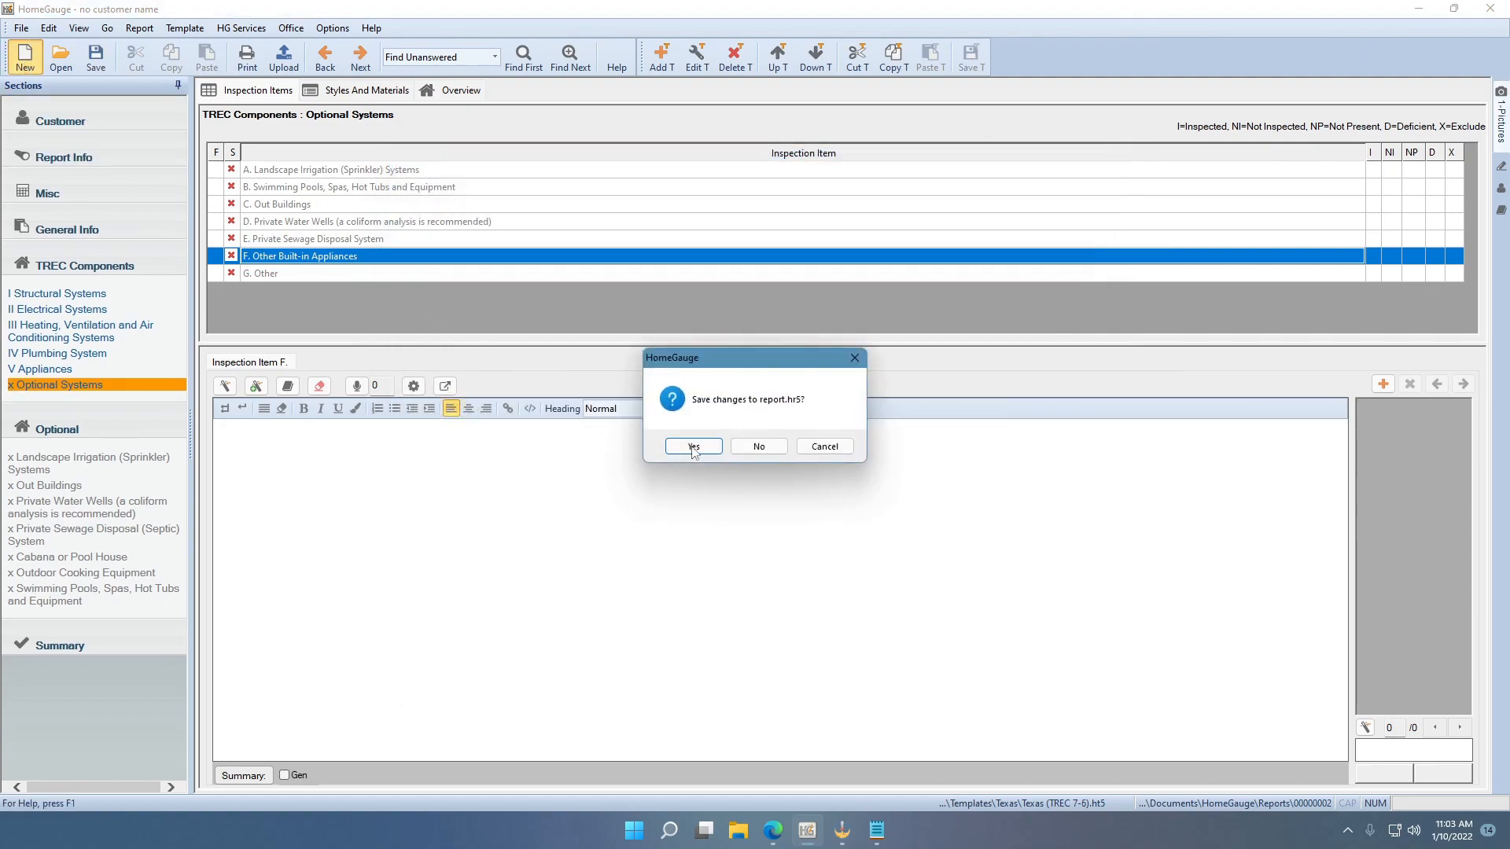
click(767, 445)
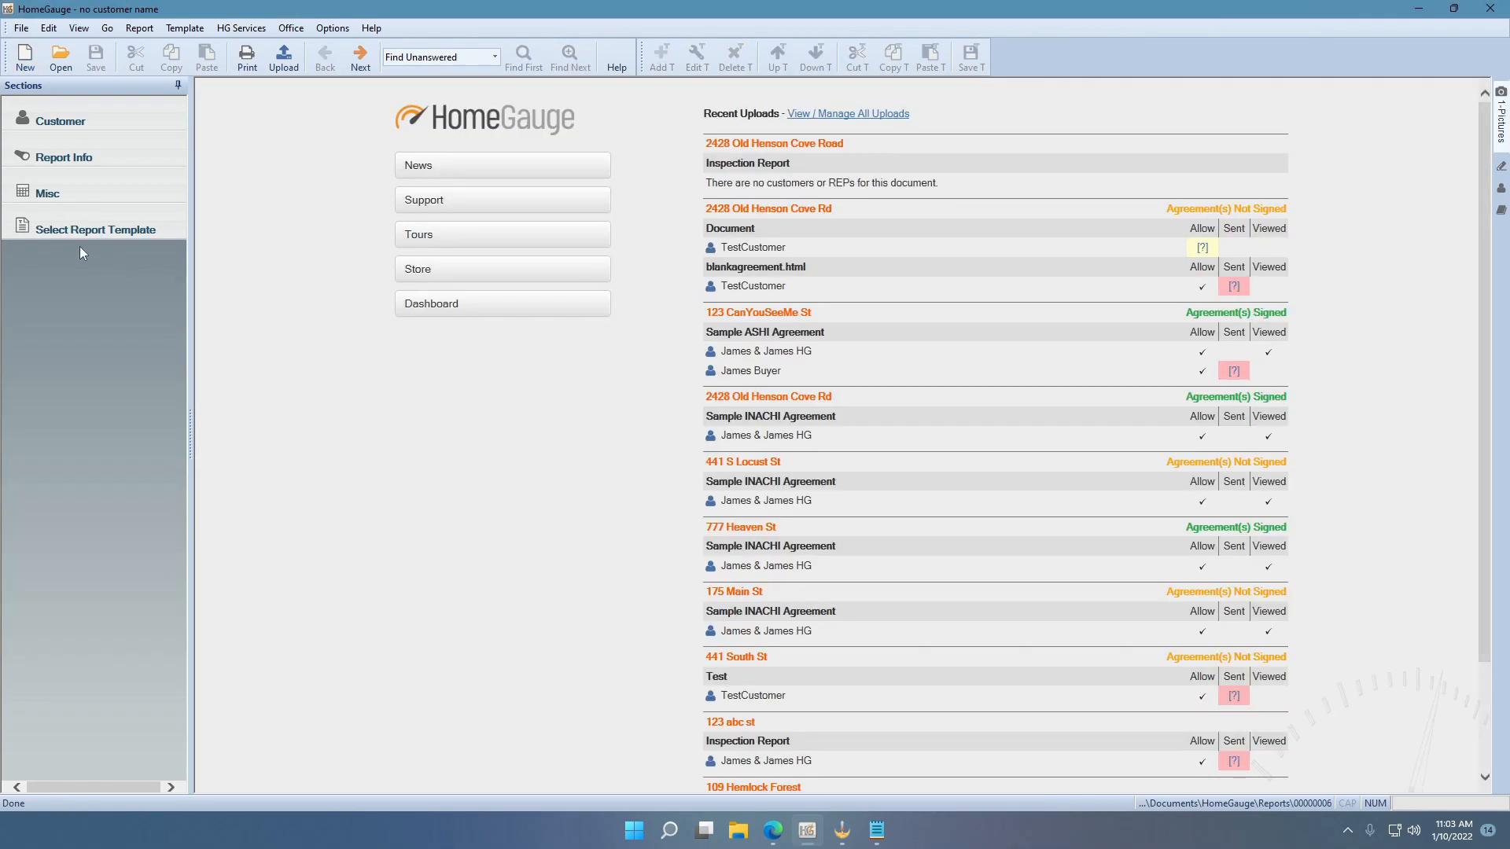
click(82, 232)
click(716, 293)
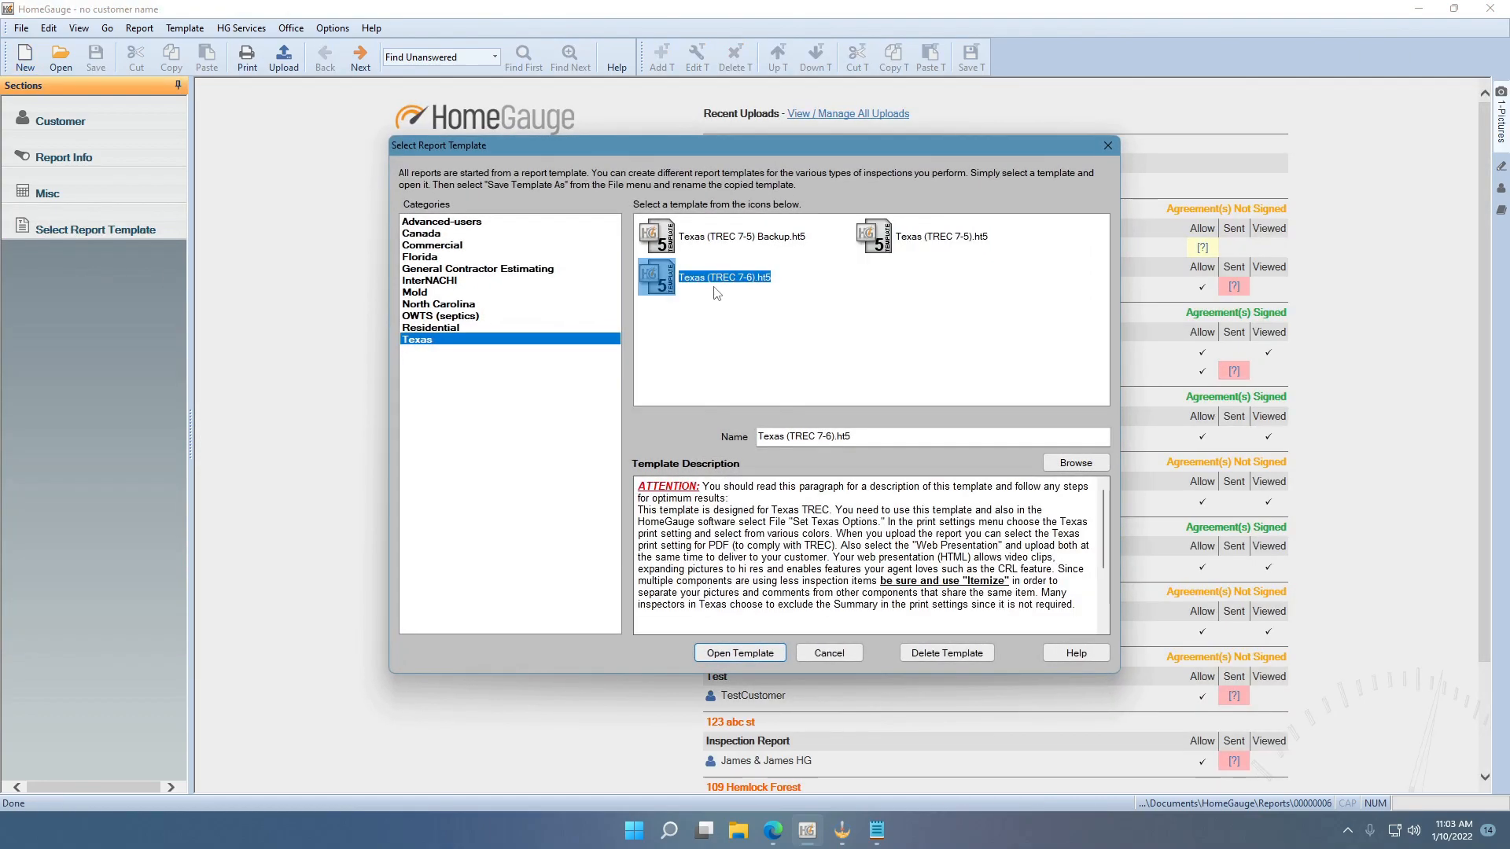
click(751, 652)
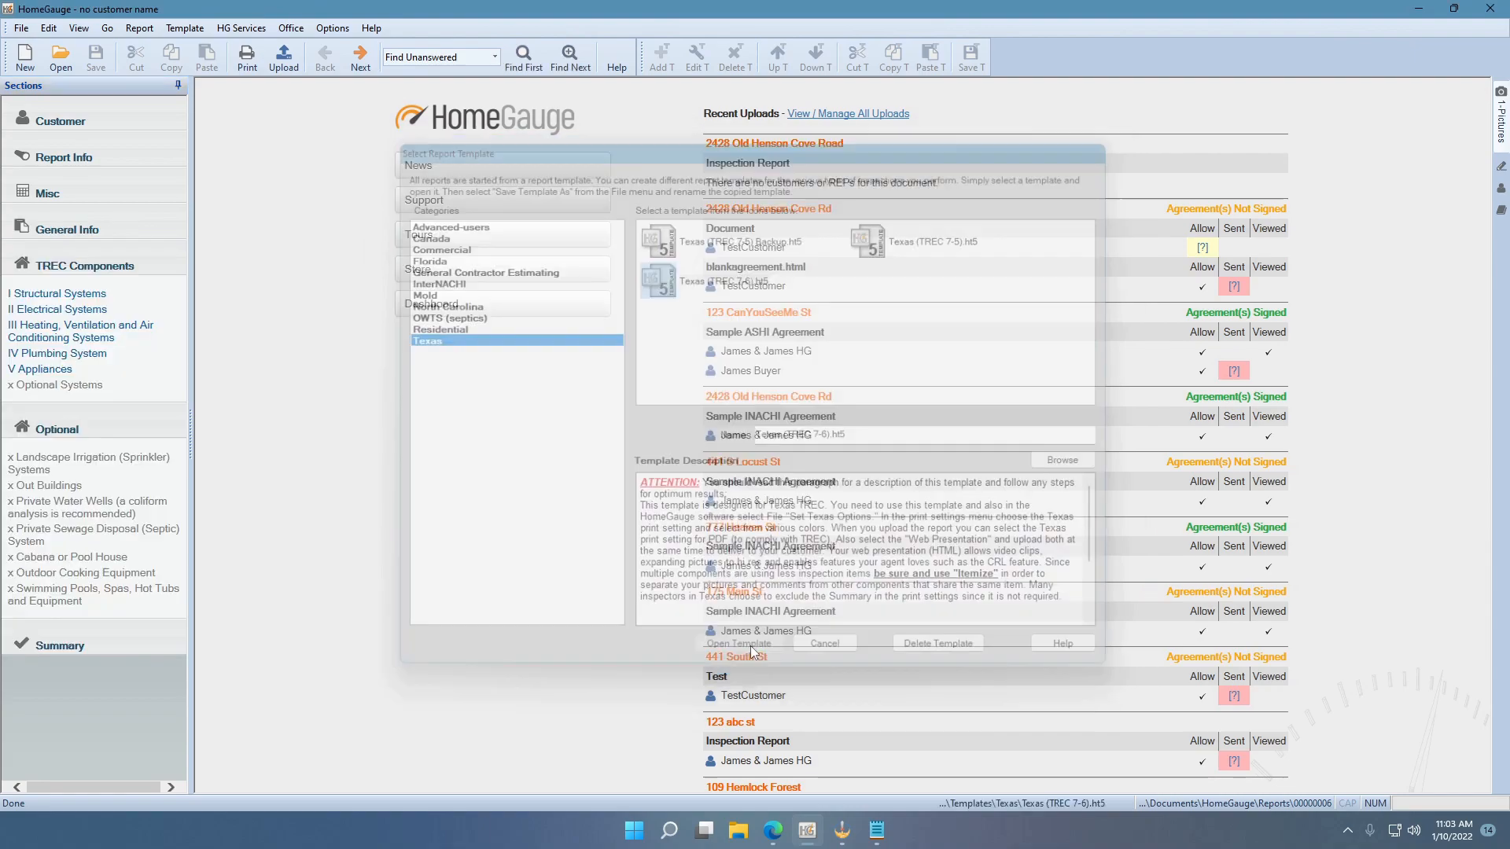
Step: Review the list of Structural Systems inspection items in the new report
click(128, 301)
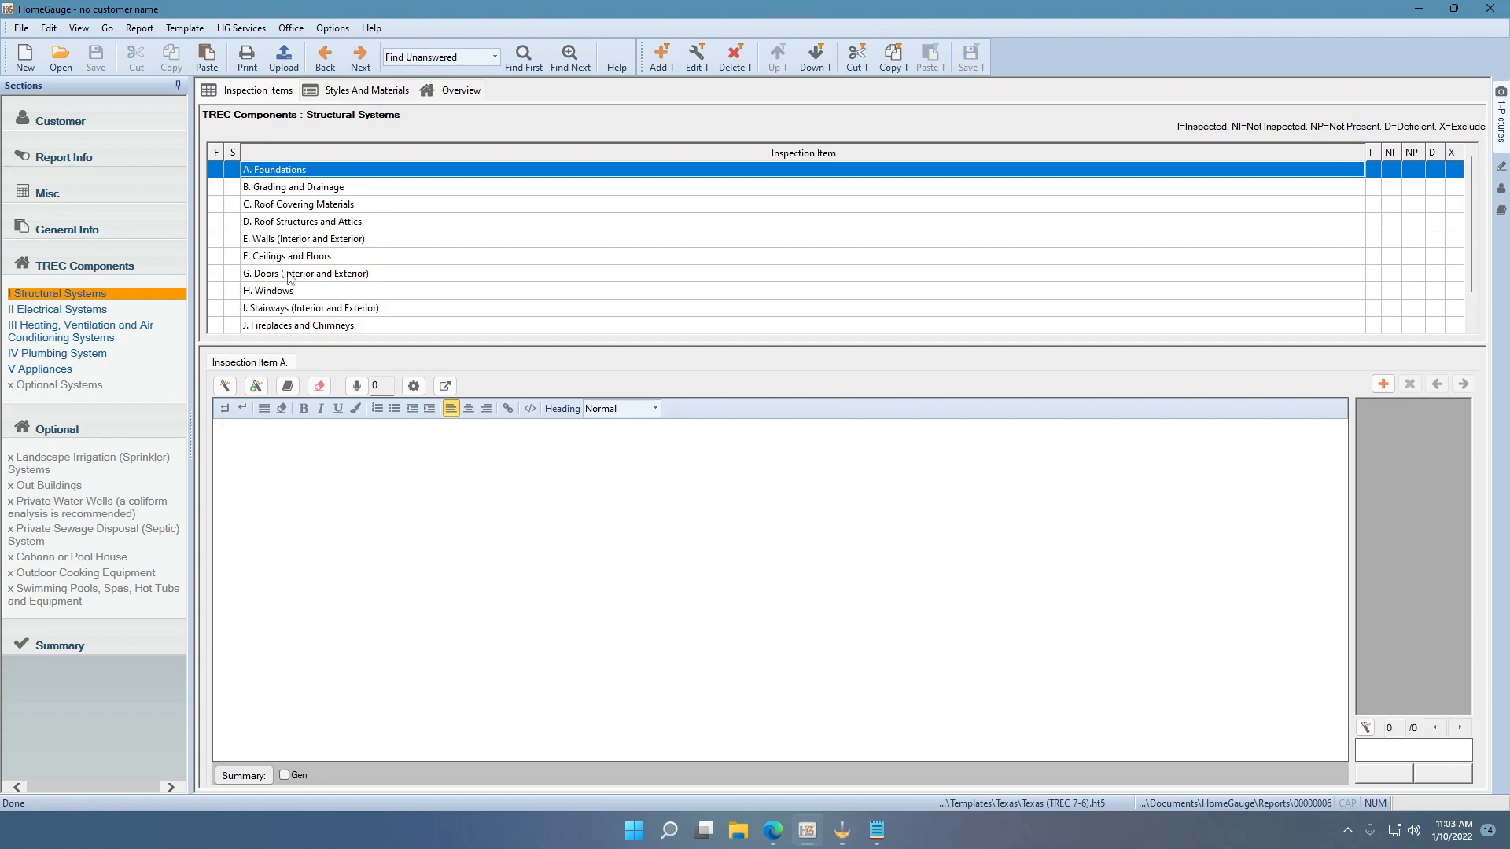
scroll(362, 249, down, 3)
scroll(340, 287, up, 3)
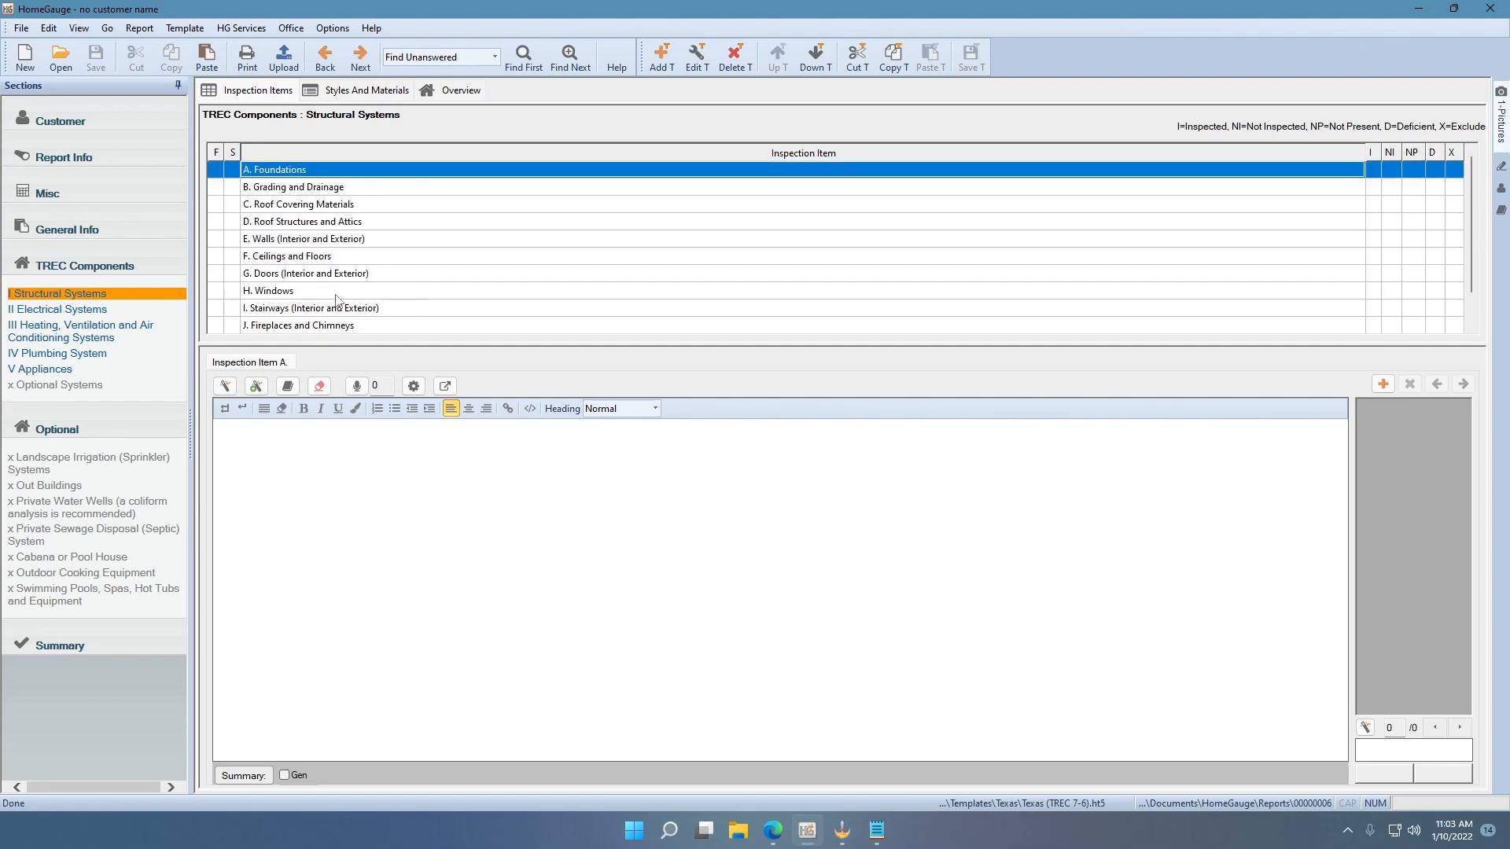